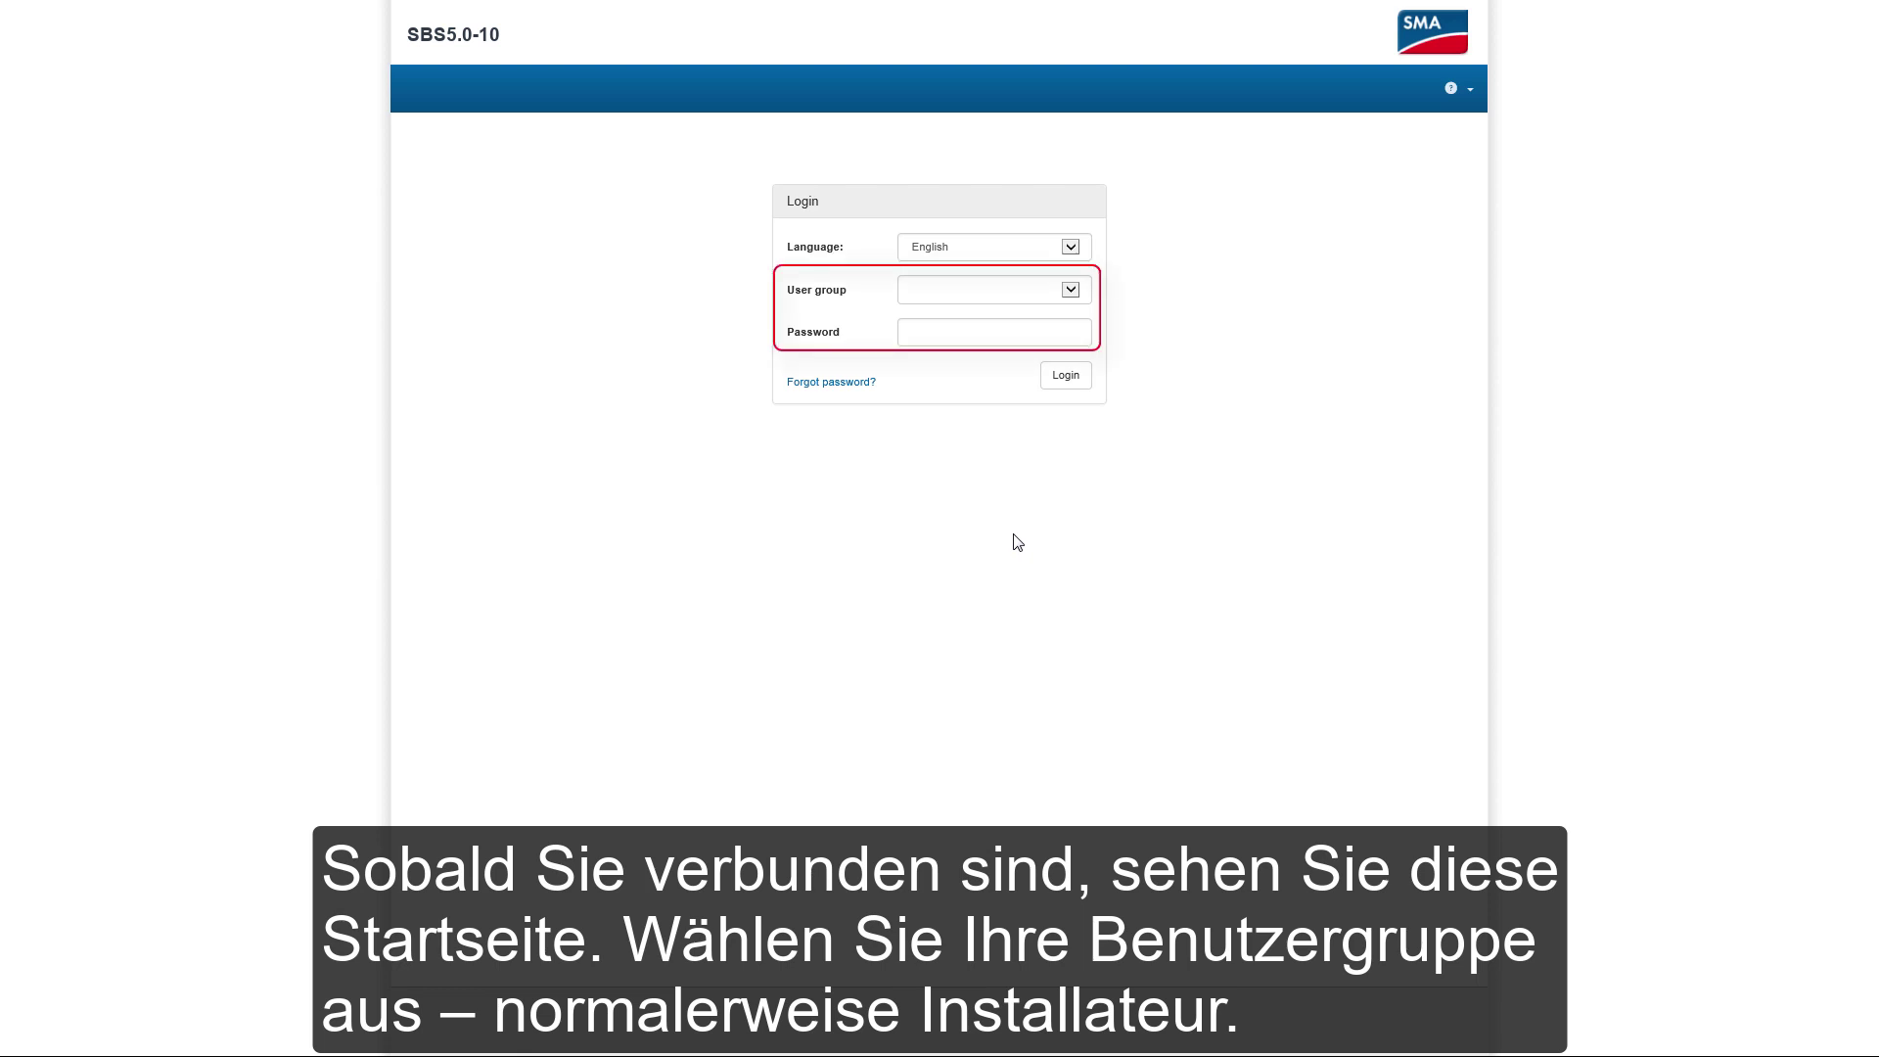
Log in to the Sunny Boy Storage web interface as Installer using the installer password
click(1073, 287)
click(1030, 304)
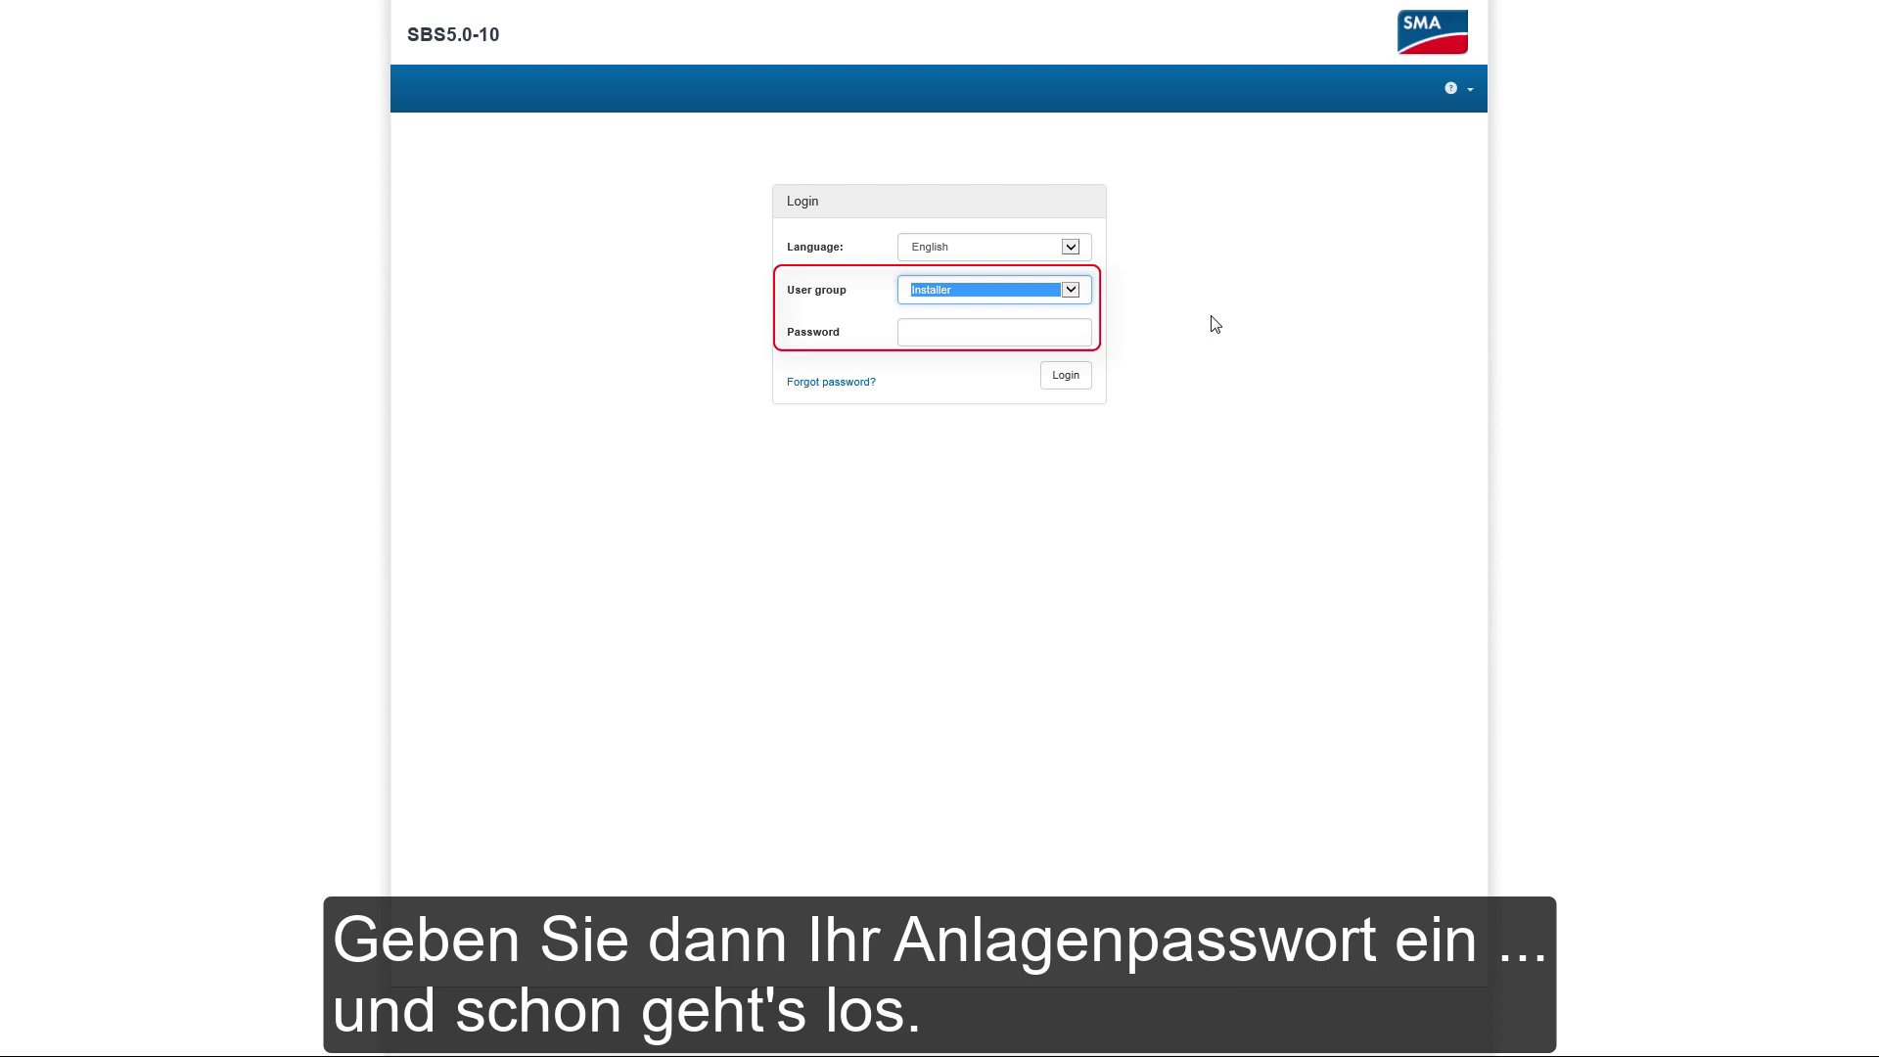
click(997, 334)
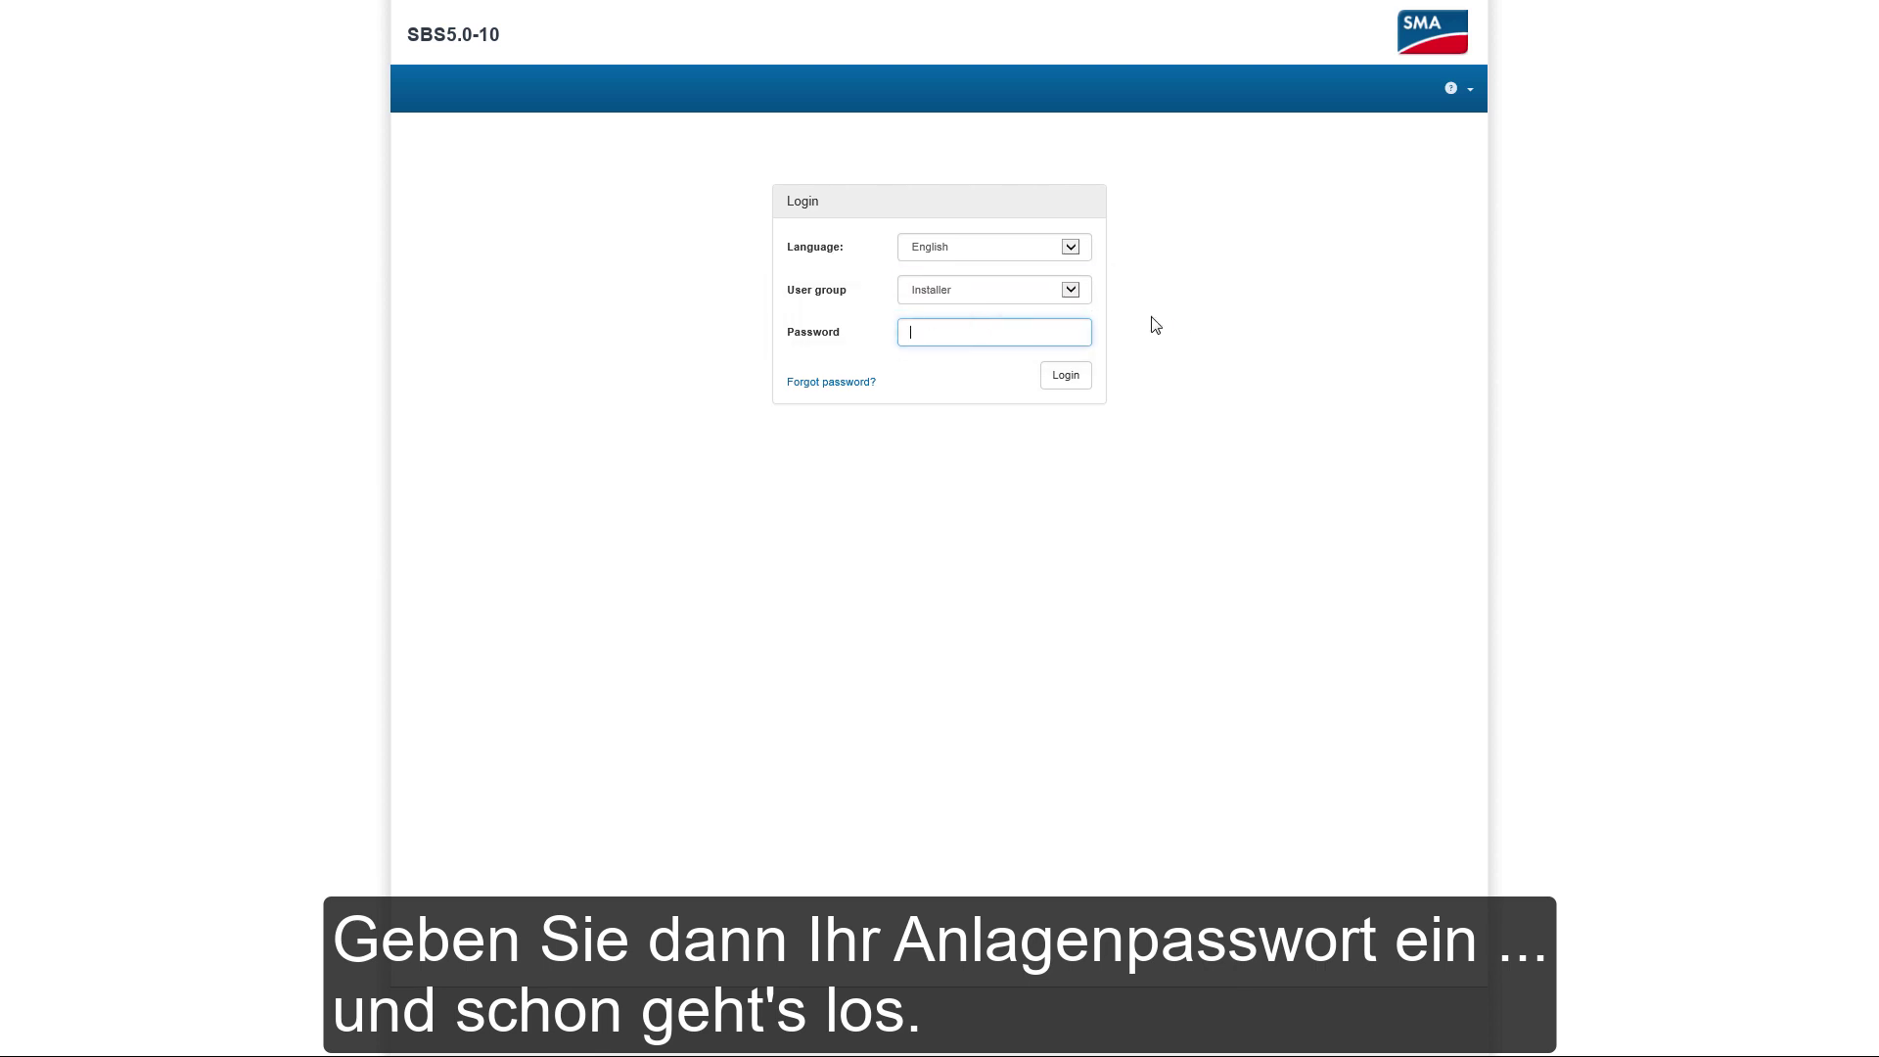
key(Return)
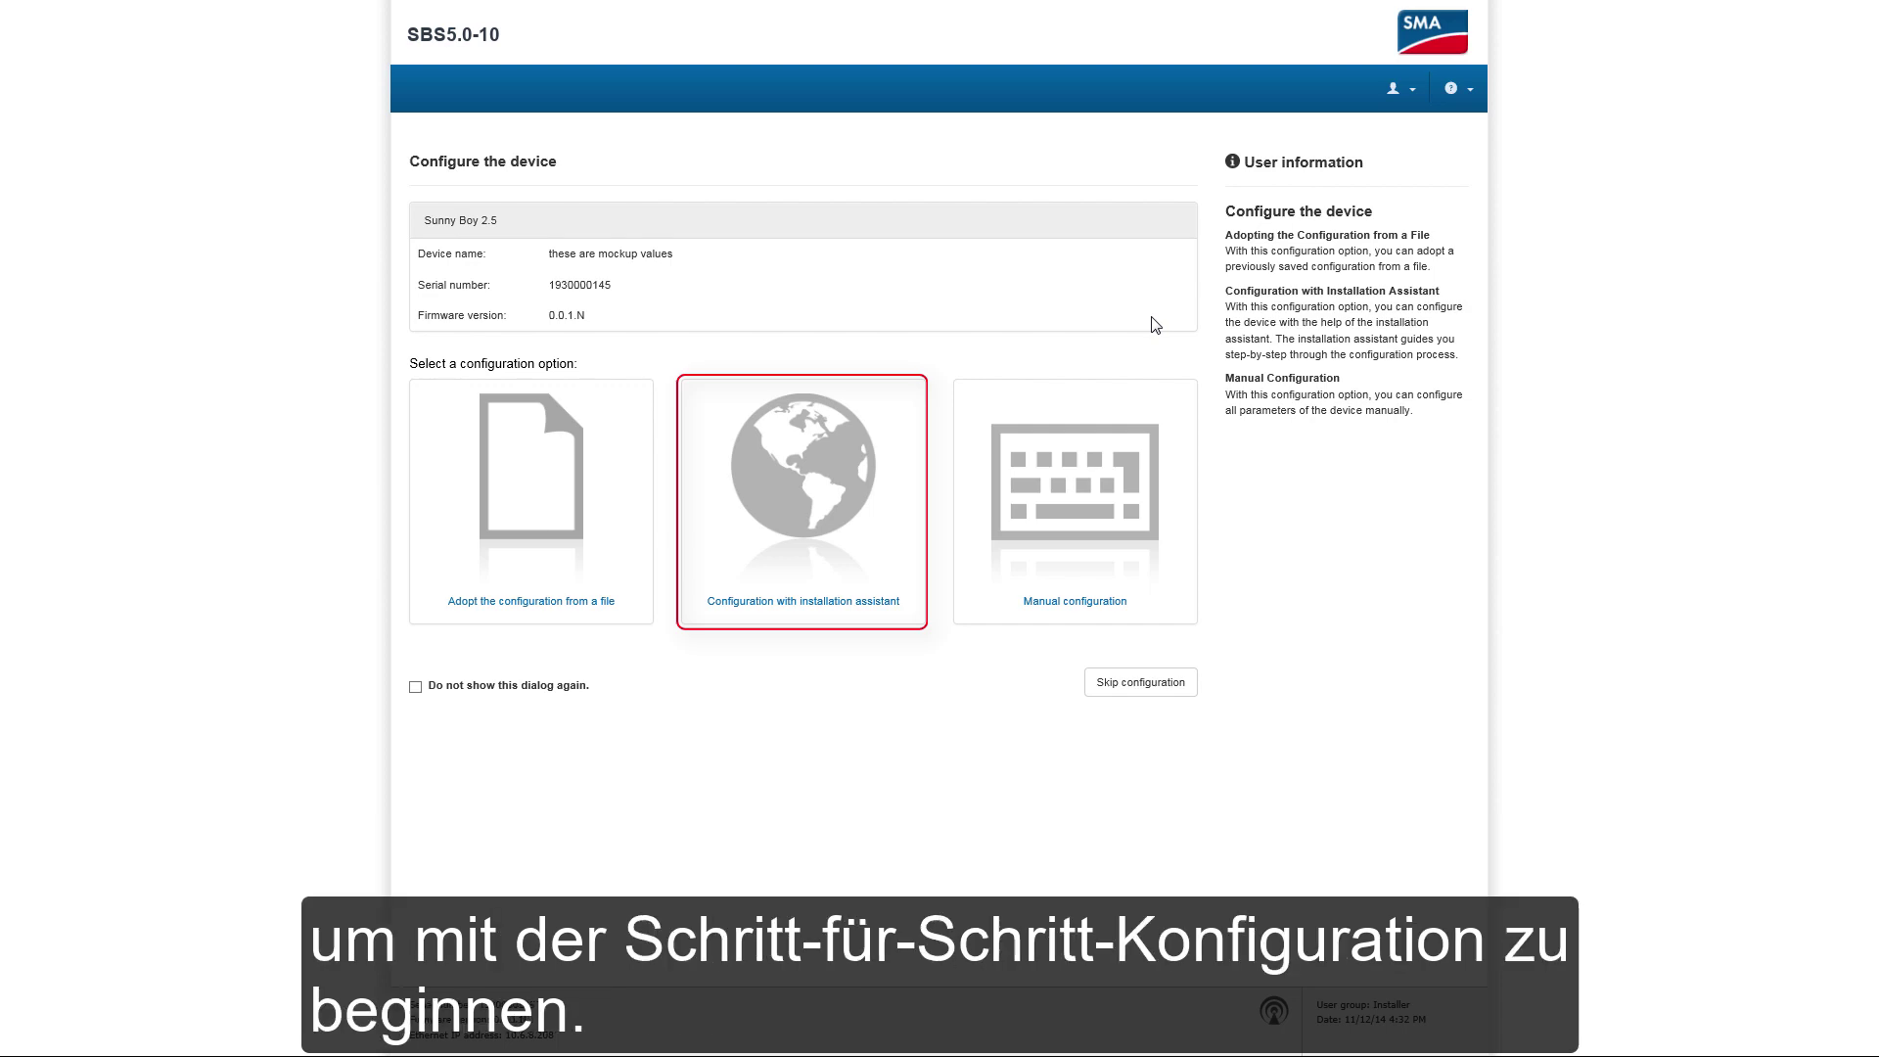
Choose 'Configuration with installation assistant' on the Configure the device page
click(818, 604)
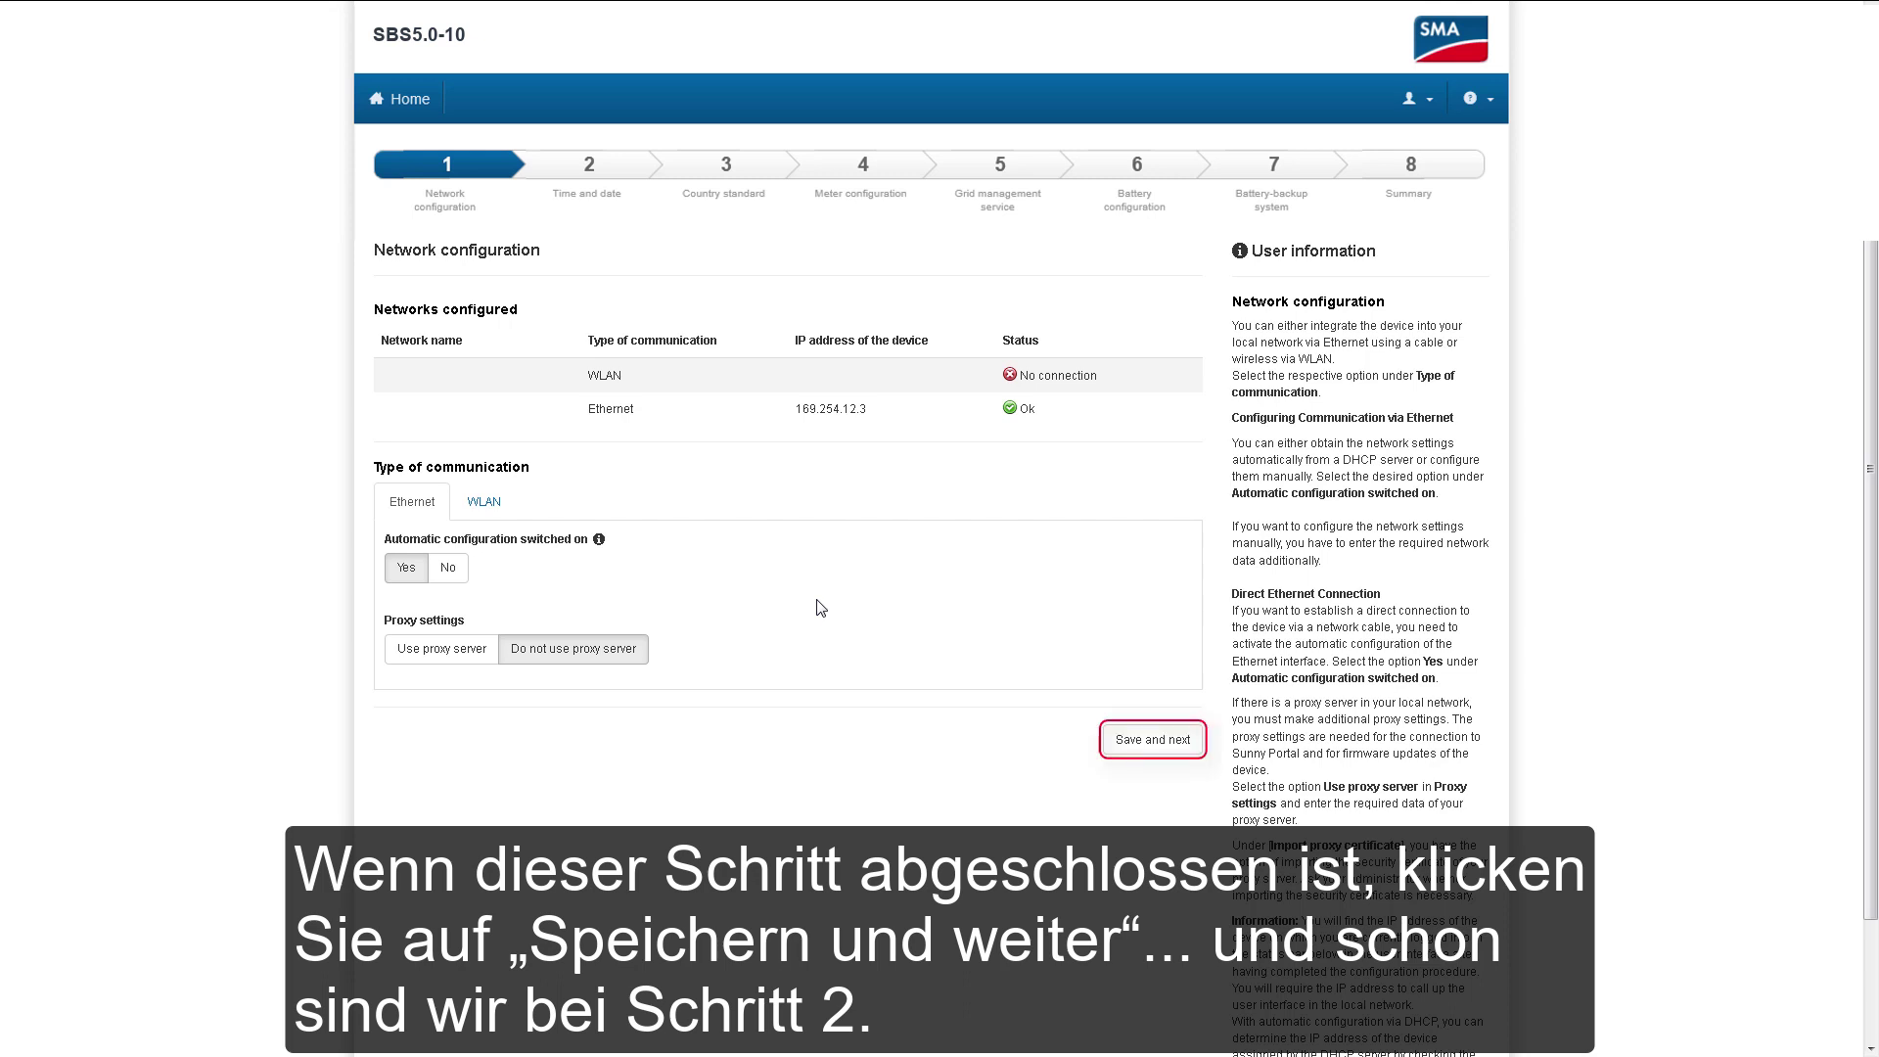
Accept the network settings, then keep automatic time synchronization on and save the date and time step
click(1142, 750)
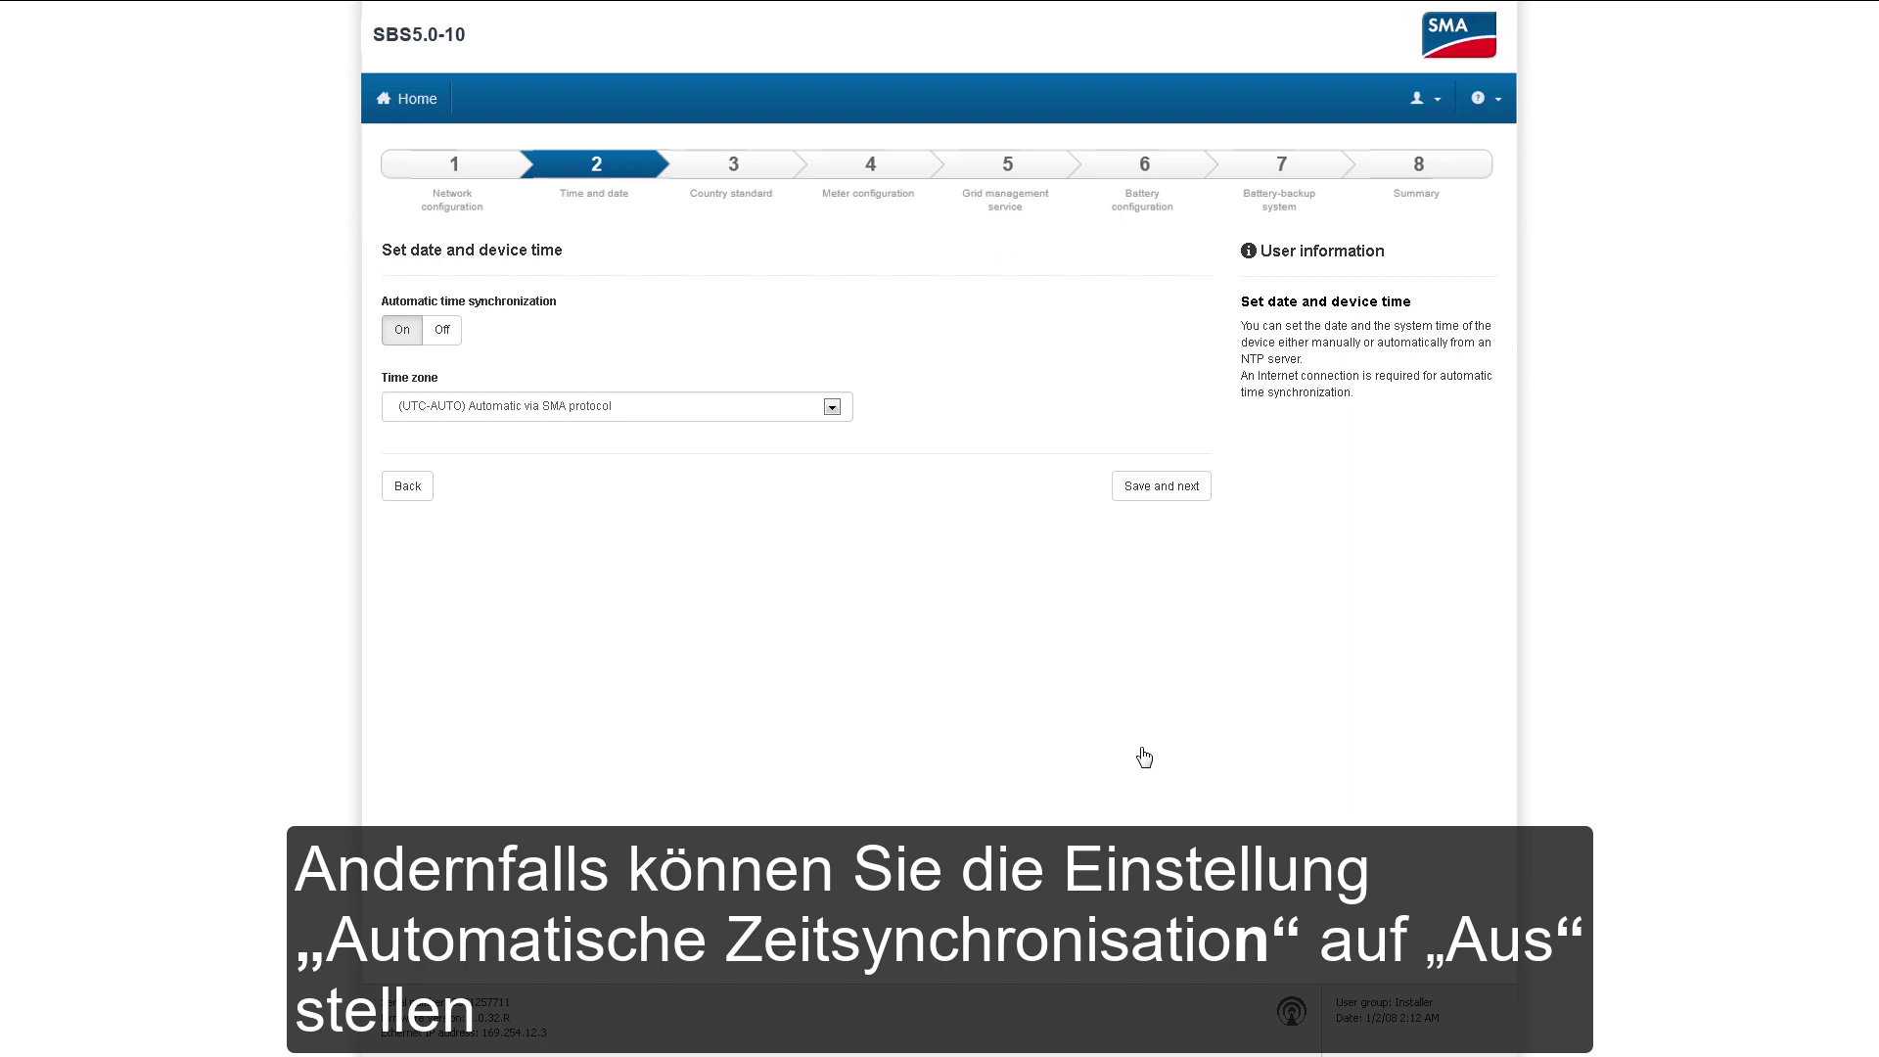
click(446, 330)
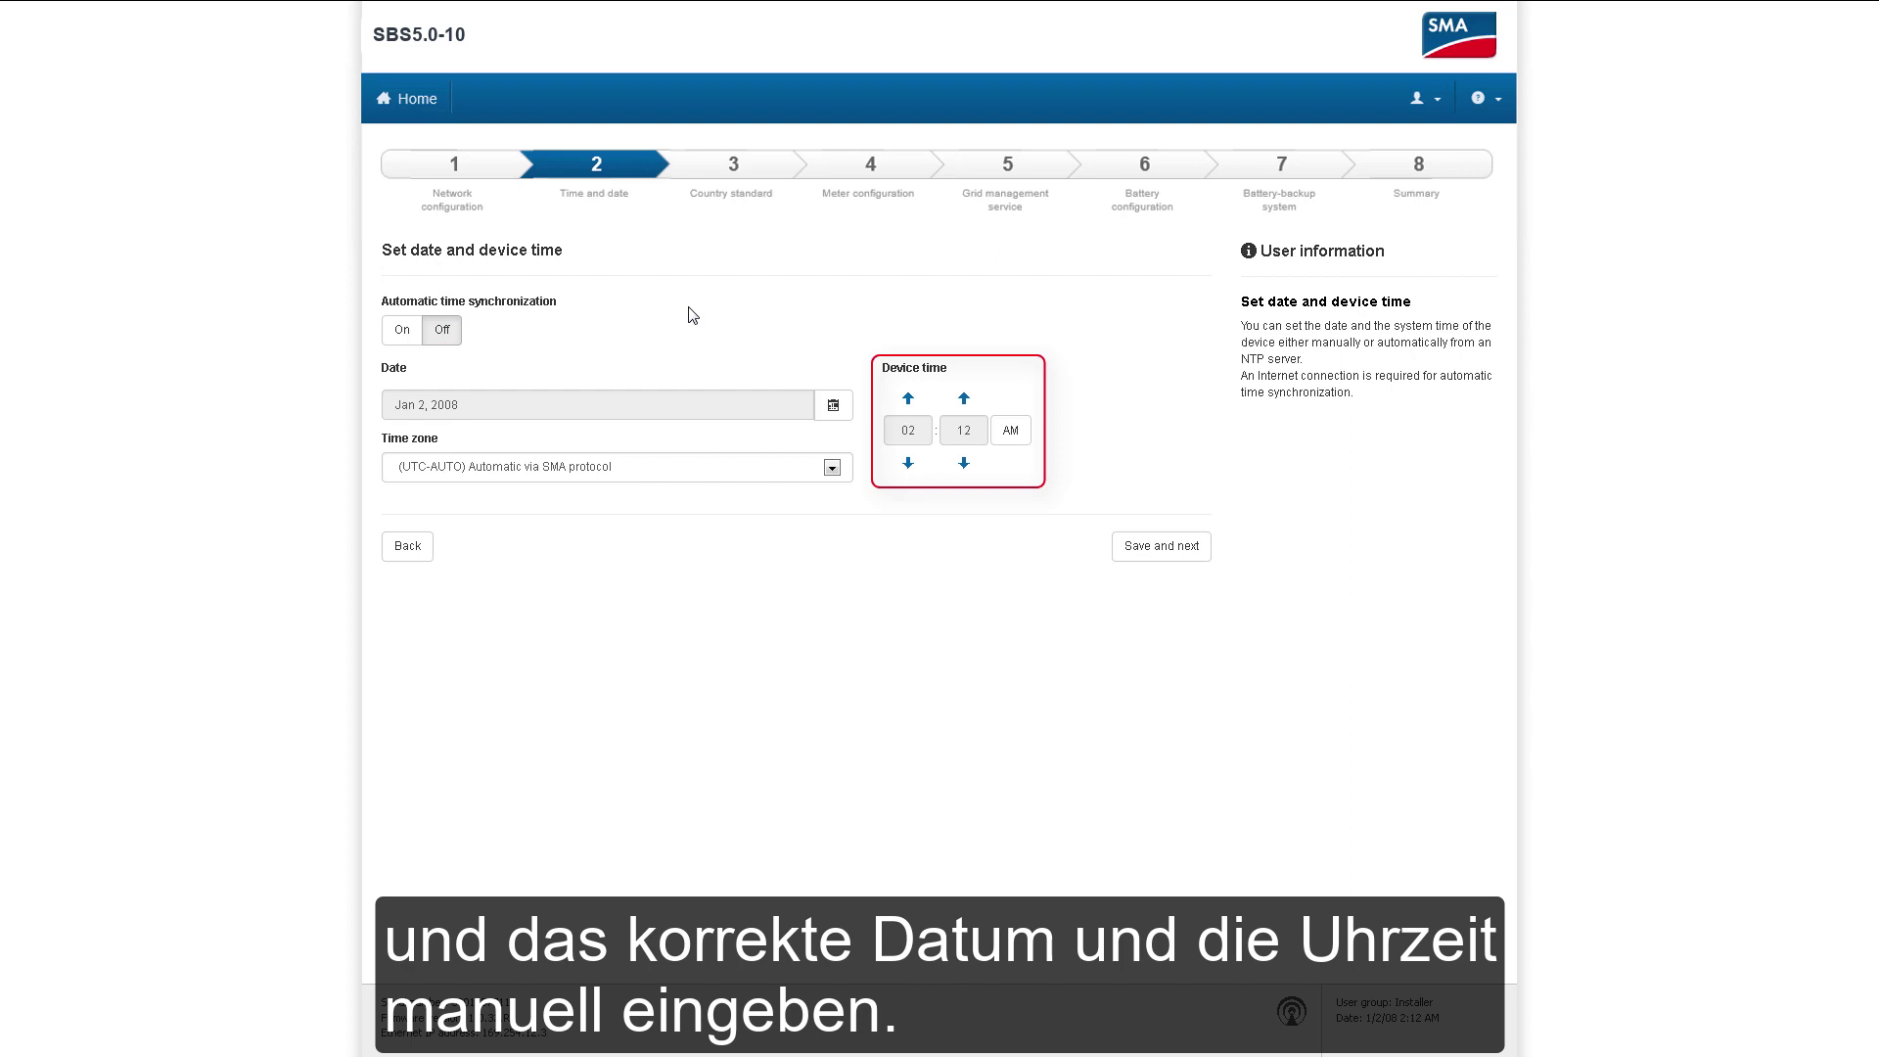
click(999, 428)
click(908, 463)
click(908, 398)
click(764, 336)
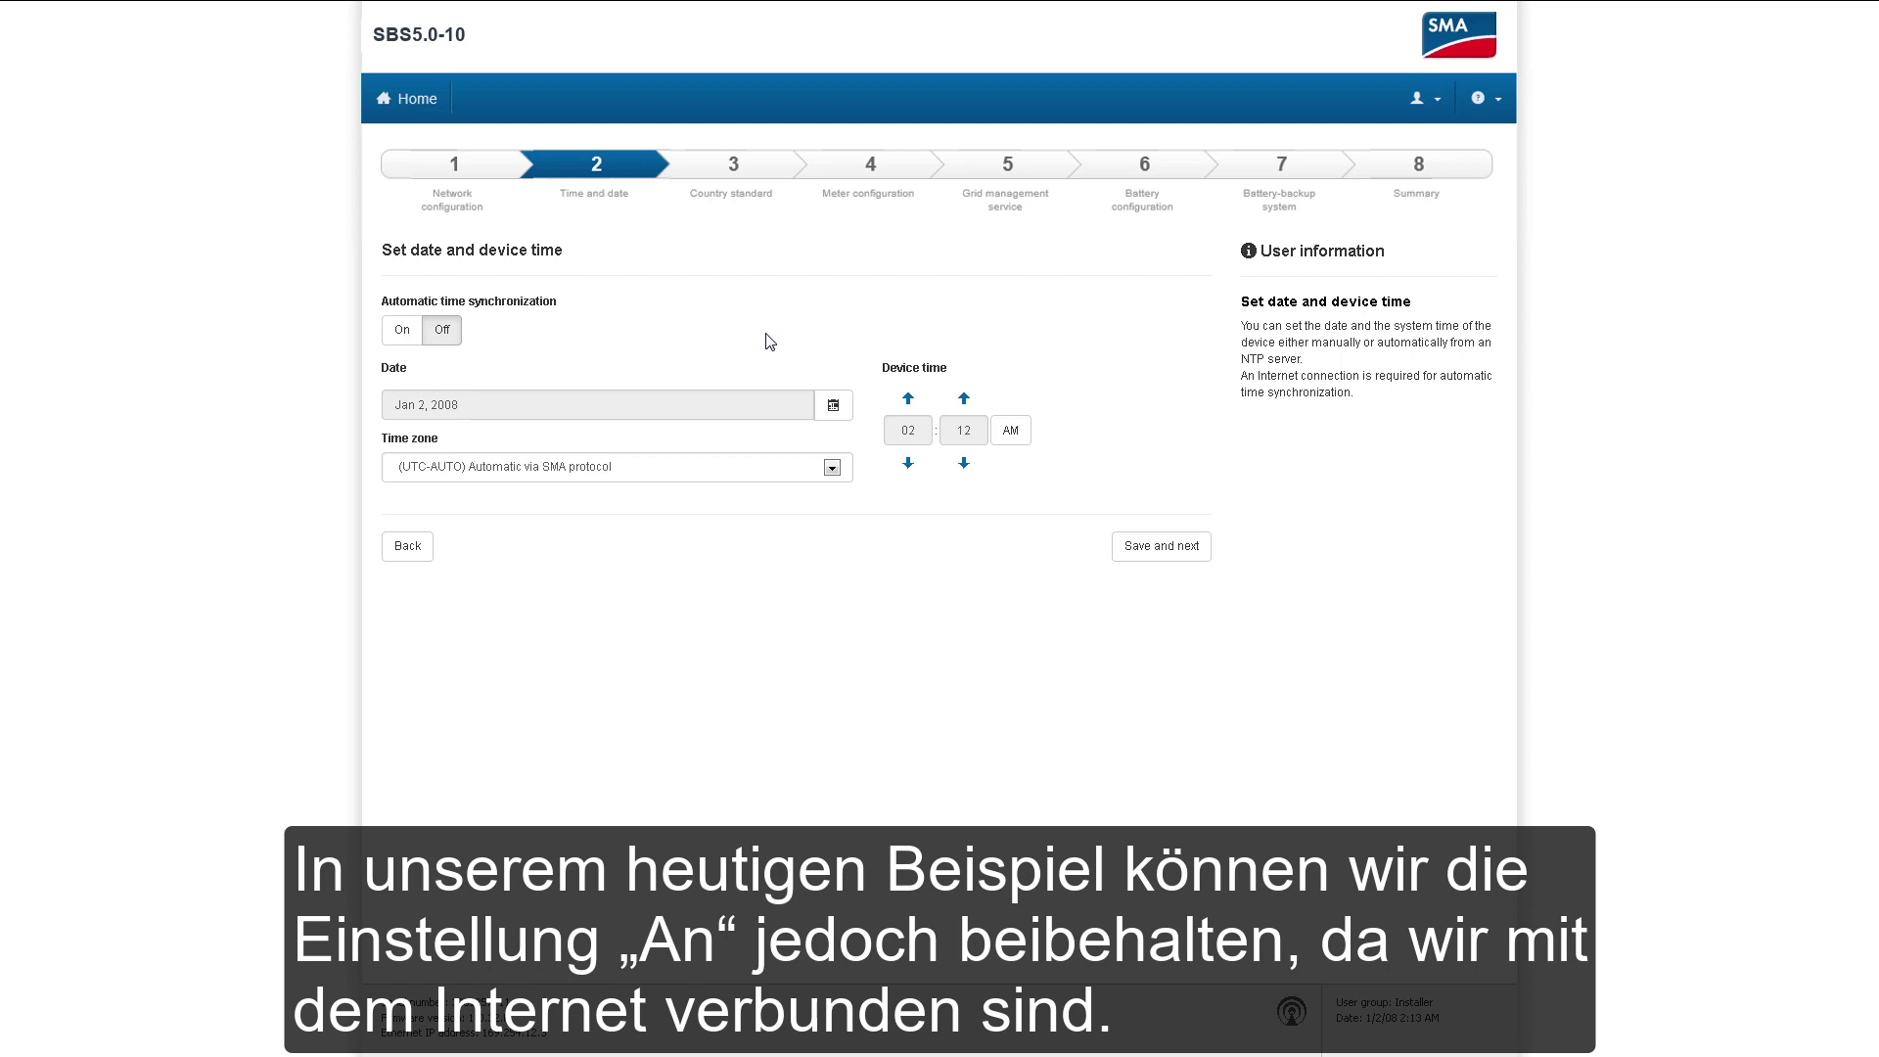
click(398, 336)
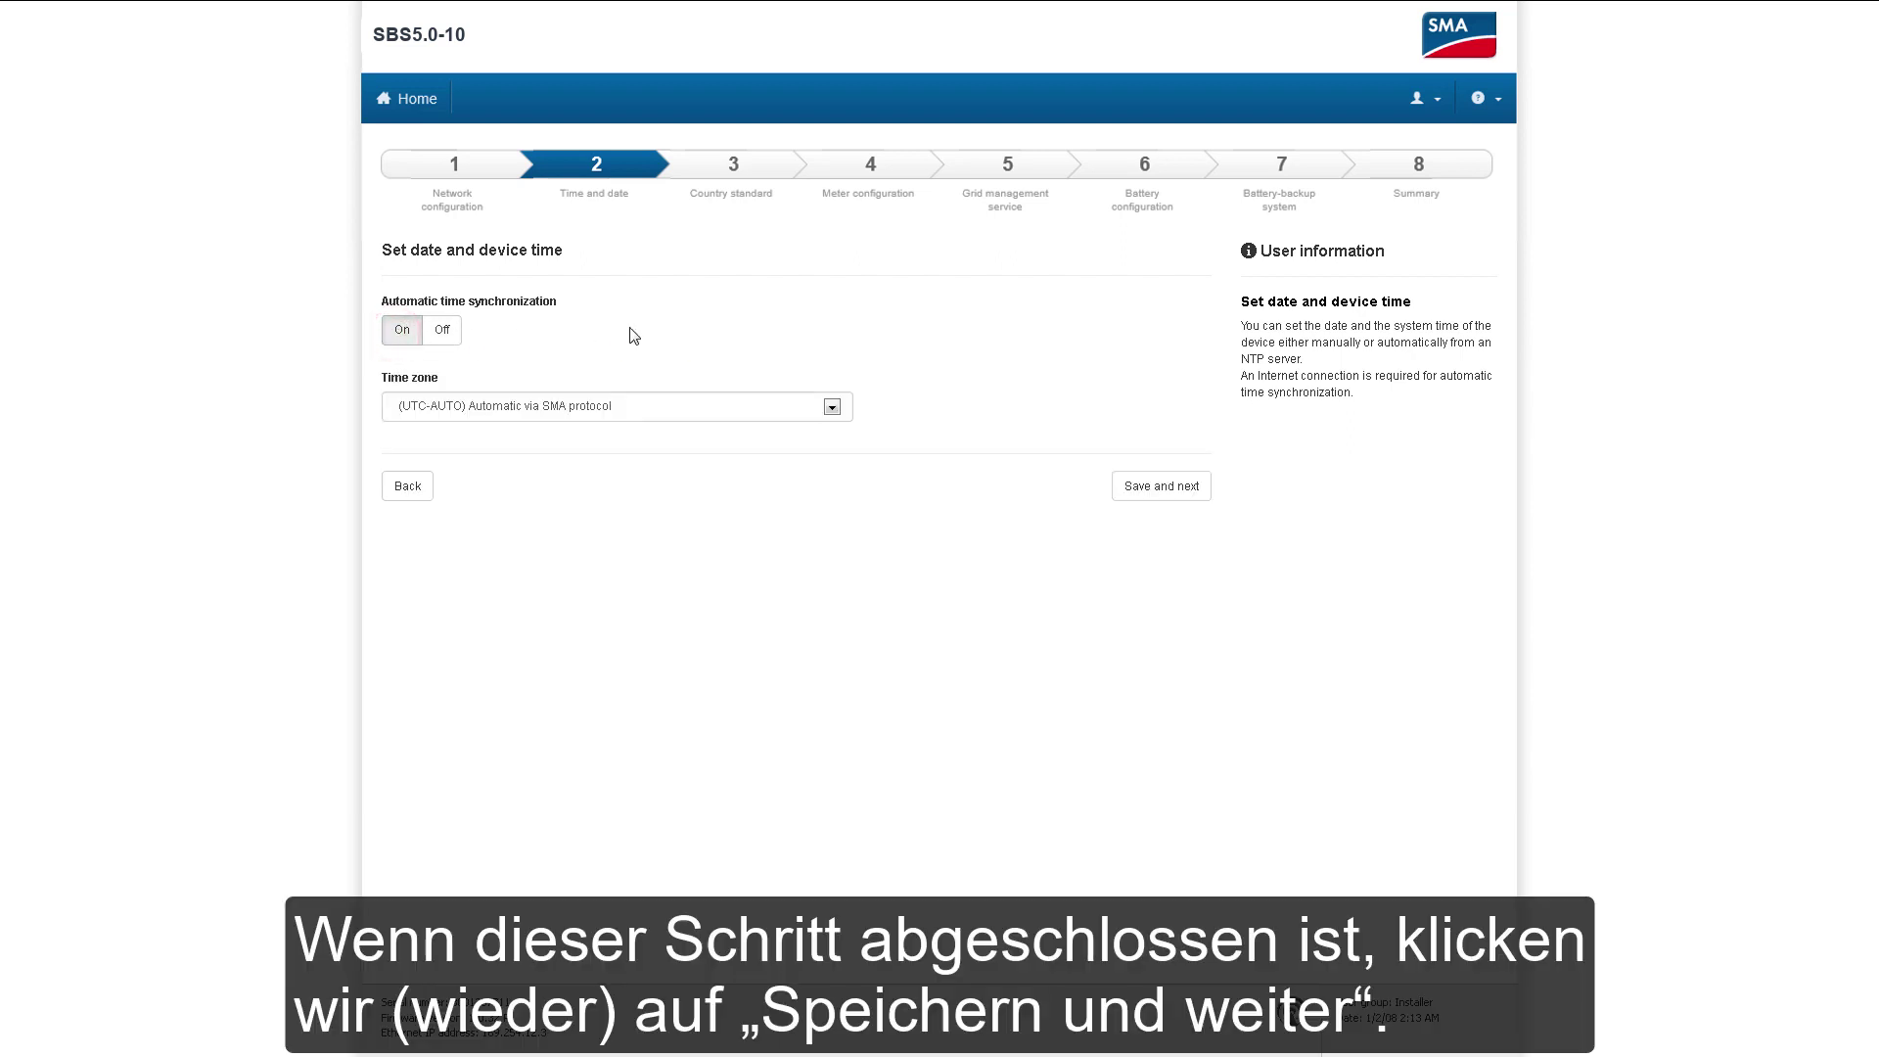
click(1134, 490)
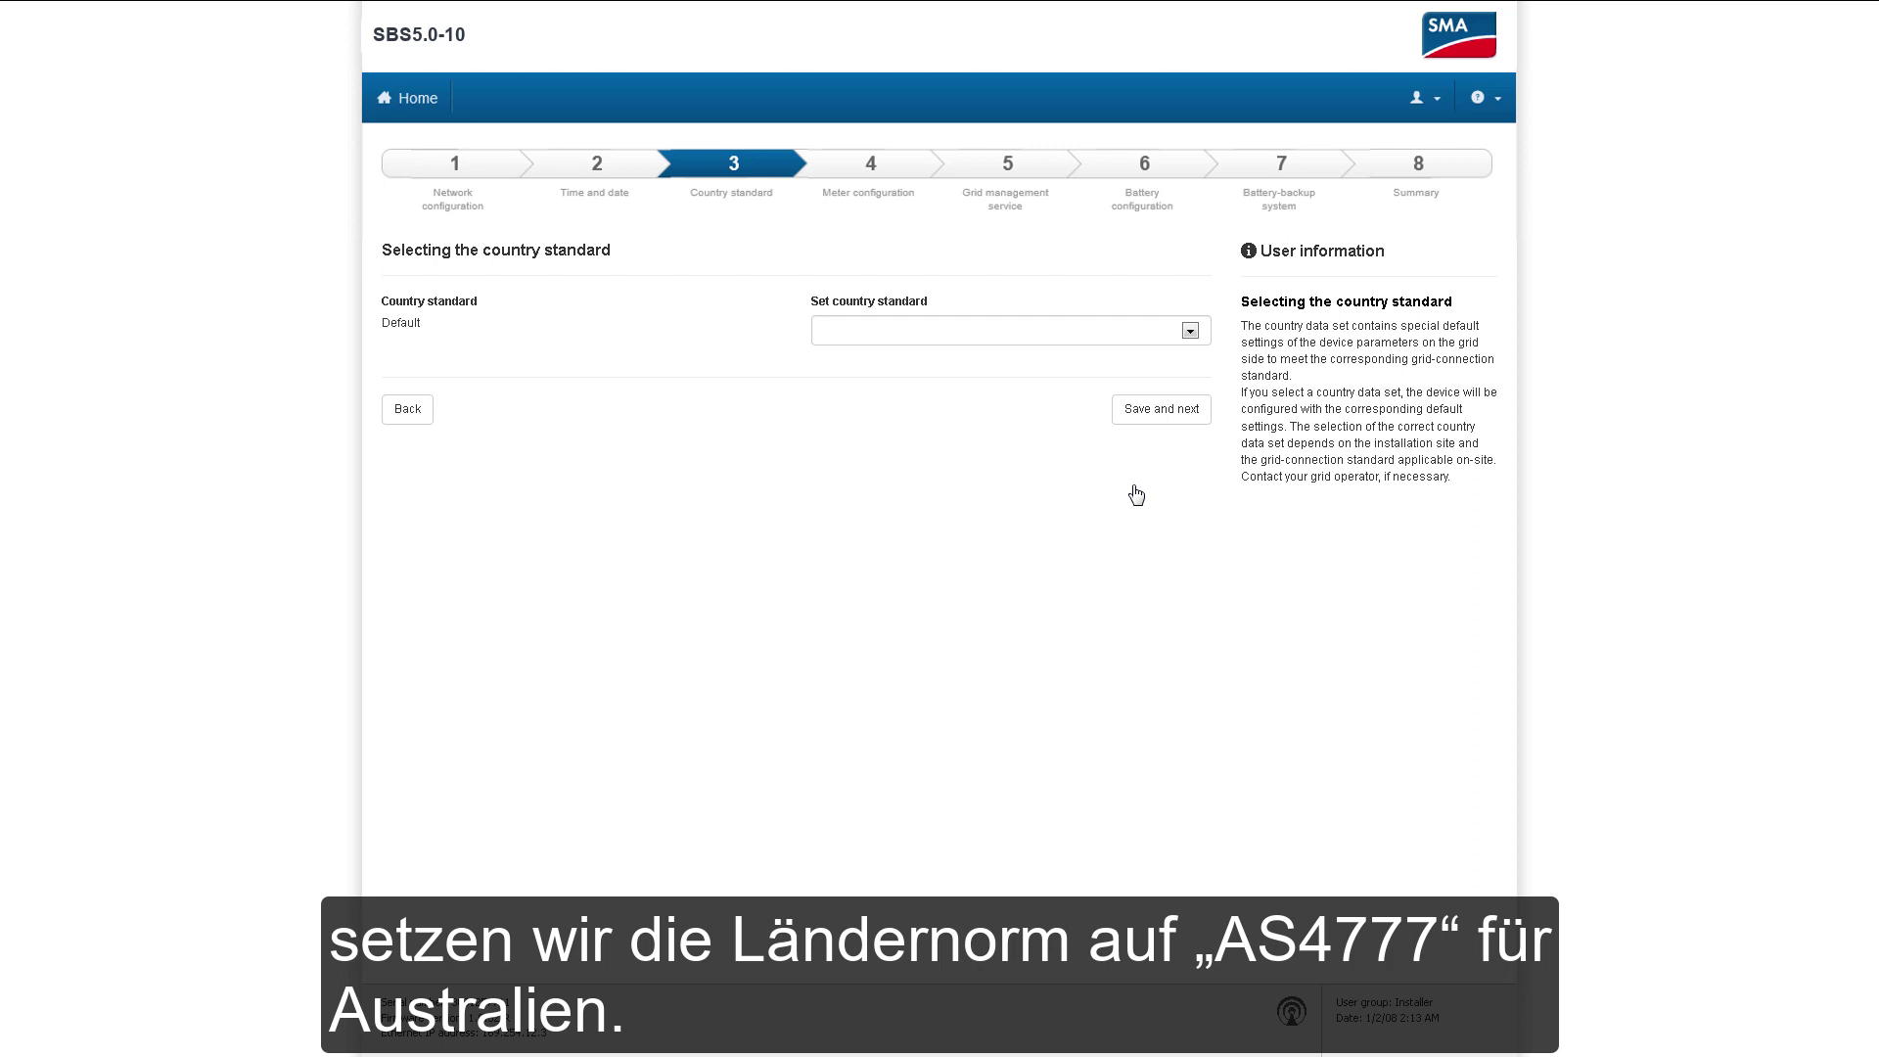
Choose AS4777.2_2015 as the new country standard and save it
click(1191, 333)
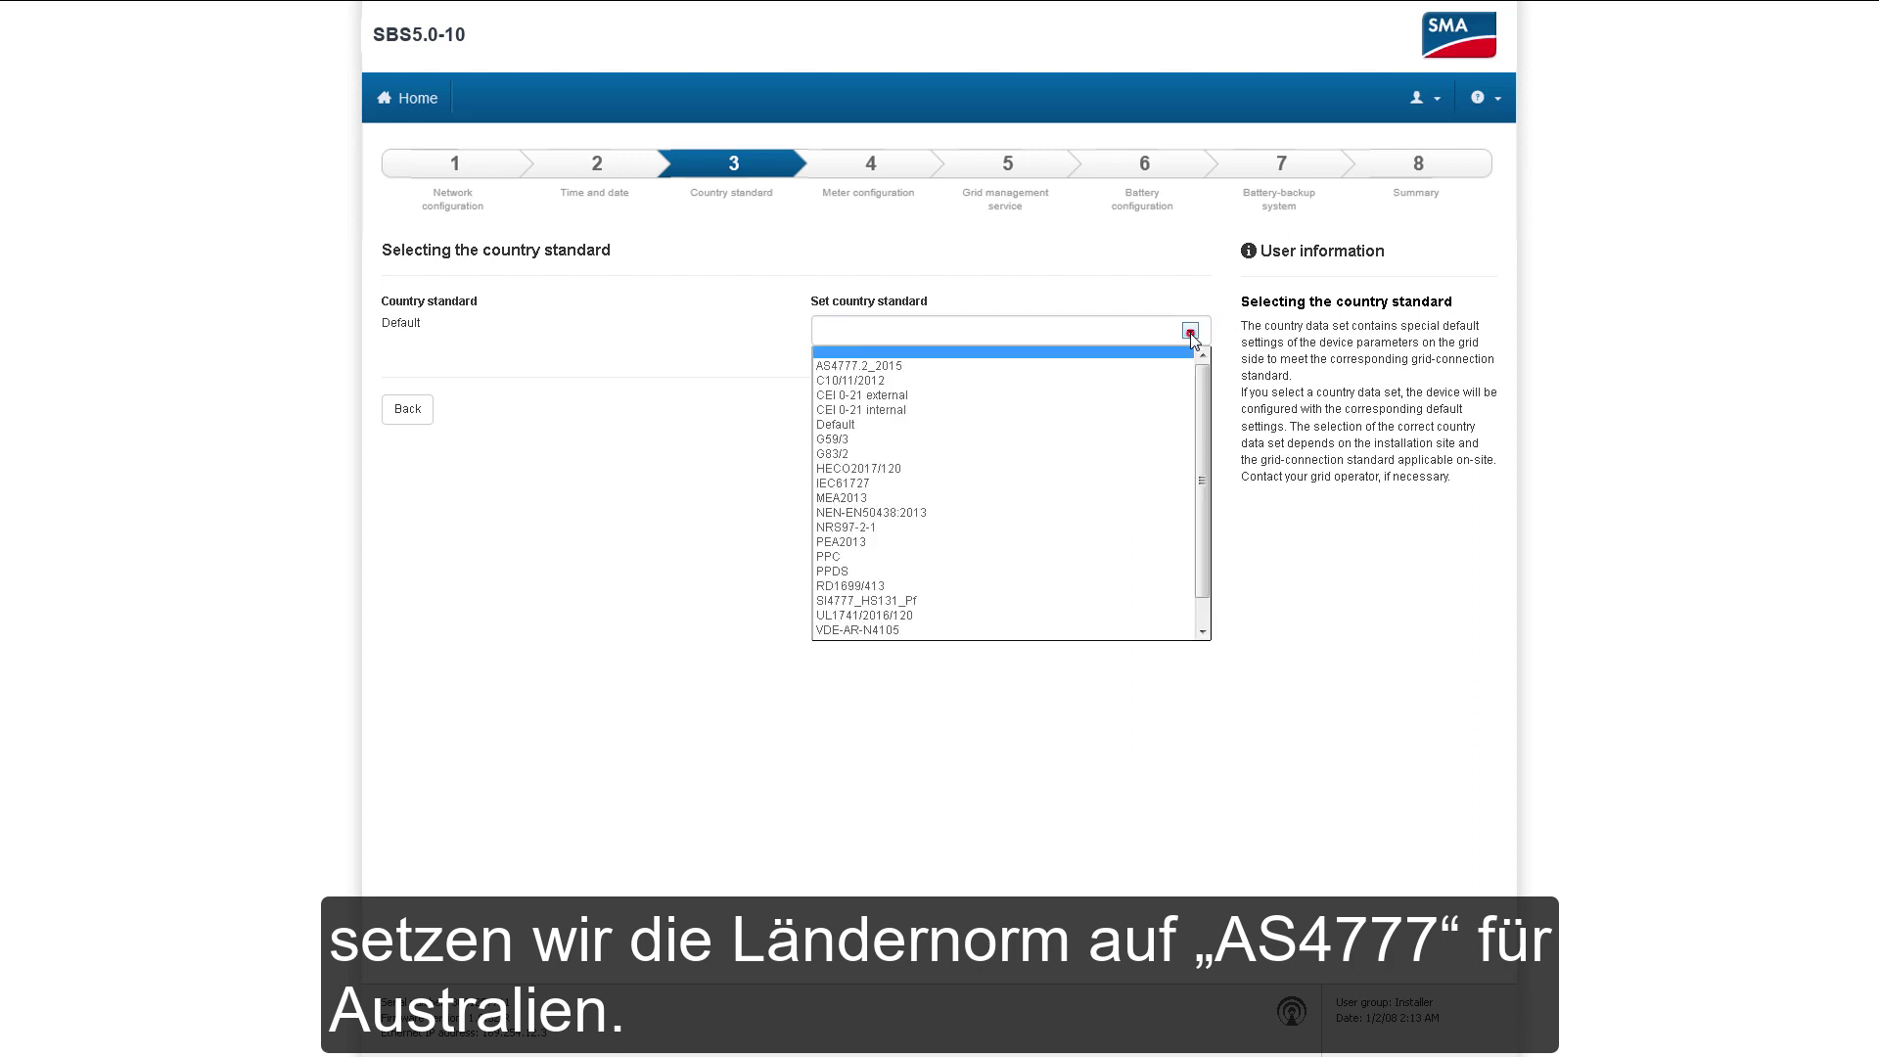
click(1053, 365)
click(984, 425)
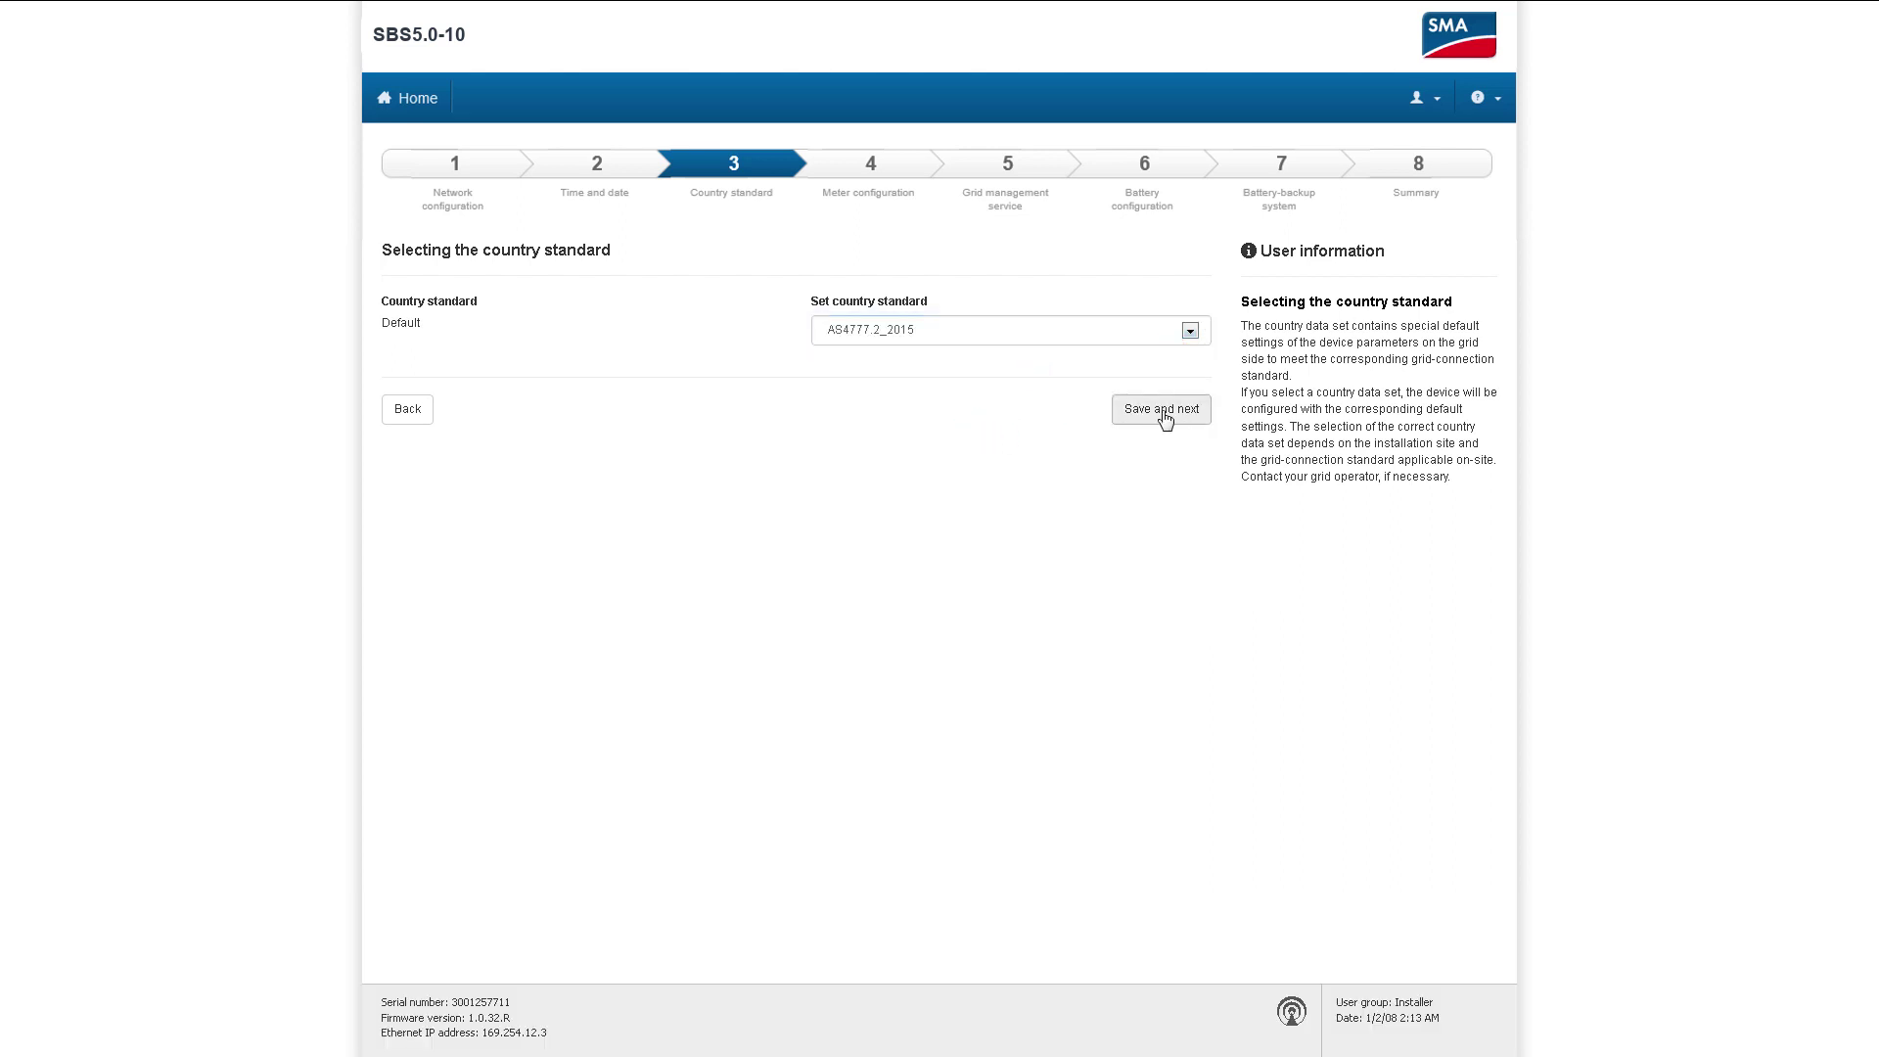
click(1164, 411)
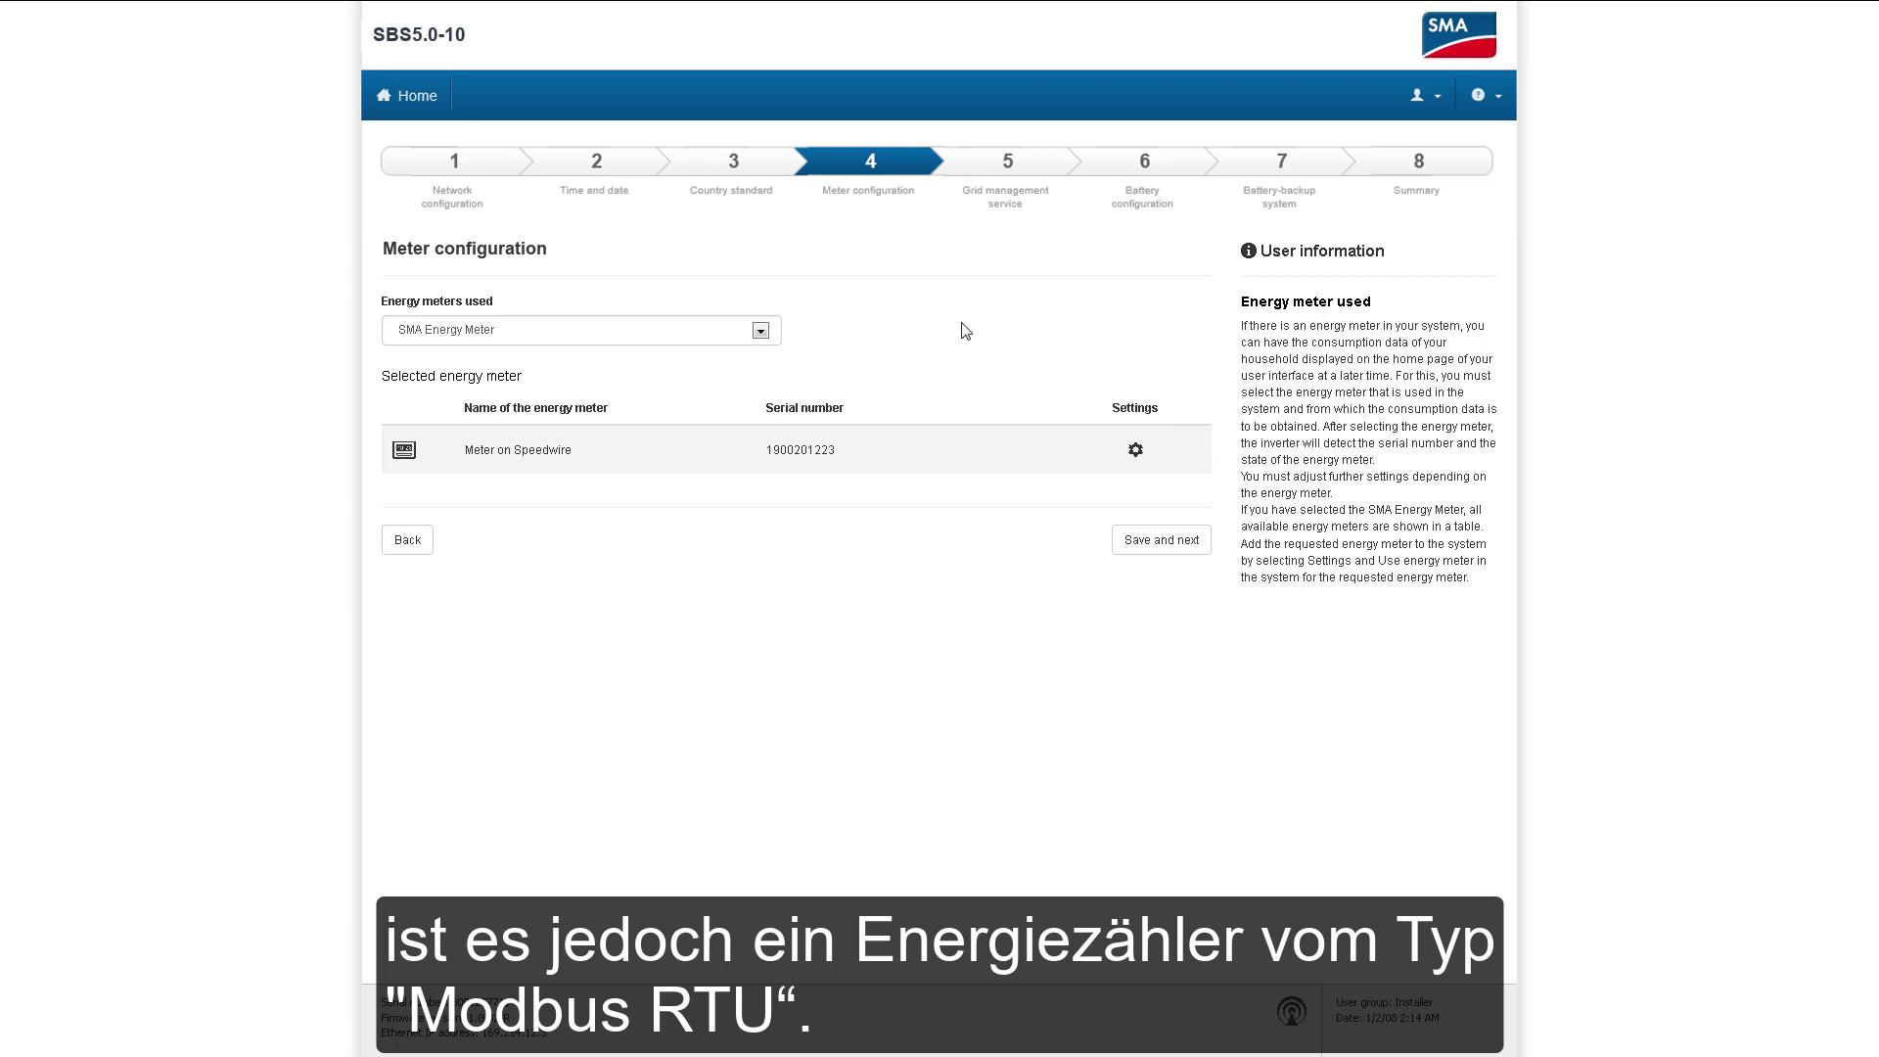
Check the energy meter types and leave SMA Energy Meter selected
click(761, 331)
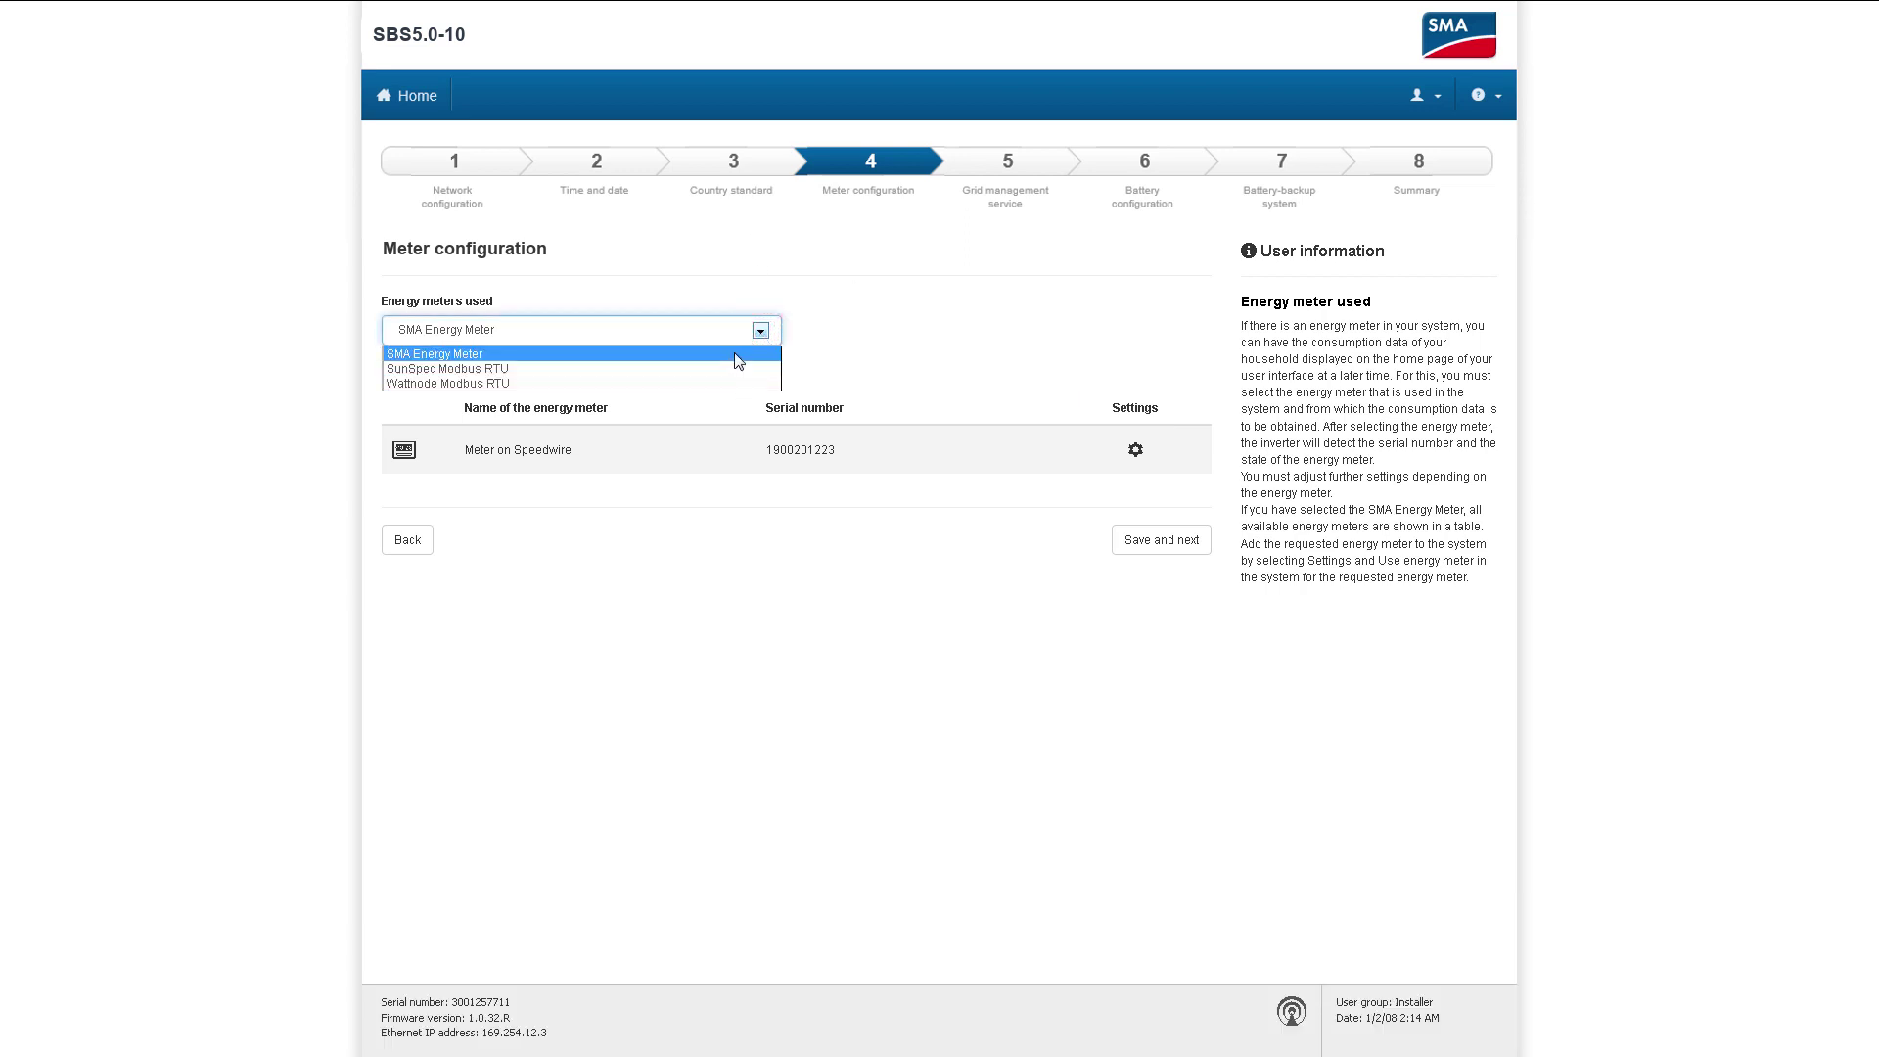
click(874, 336)
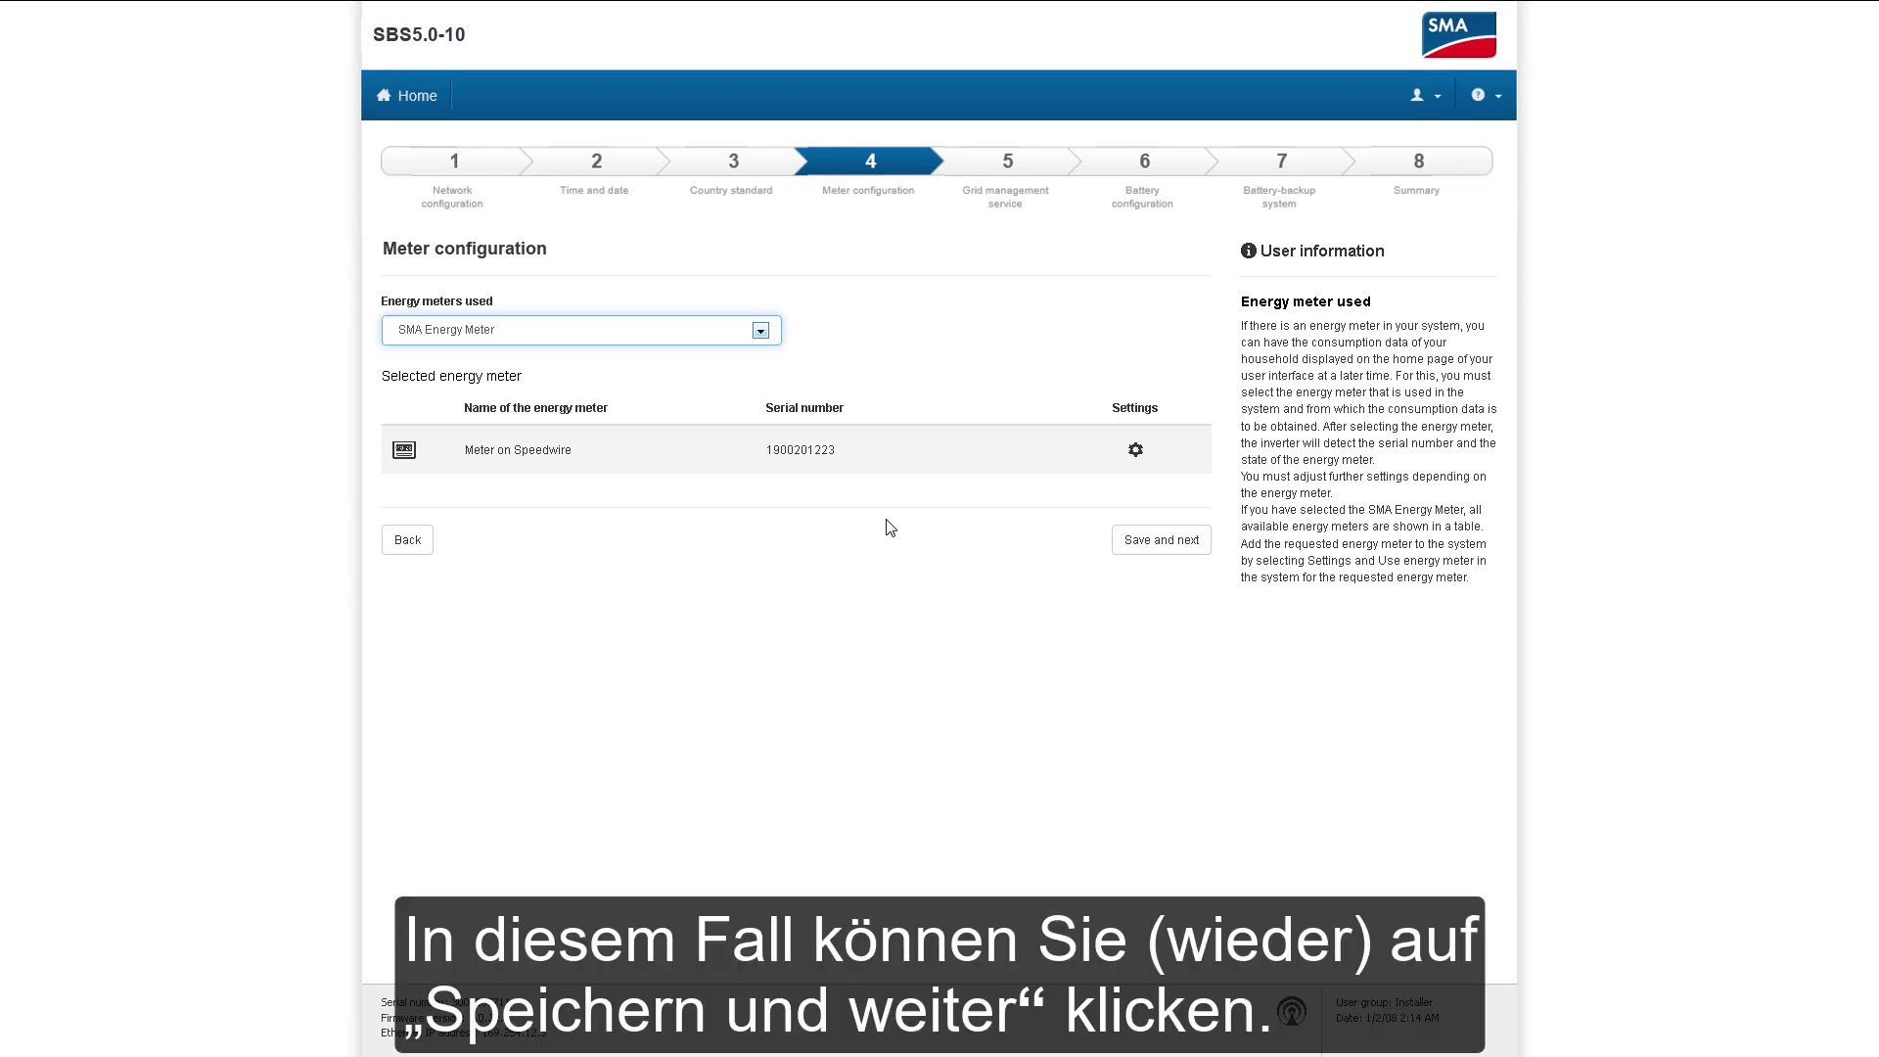
click(1136, 541)
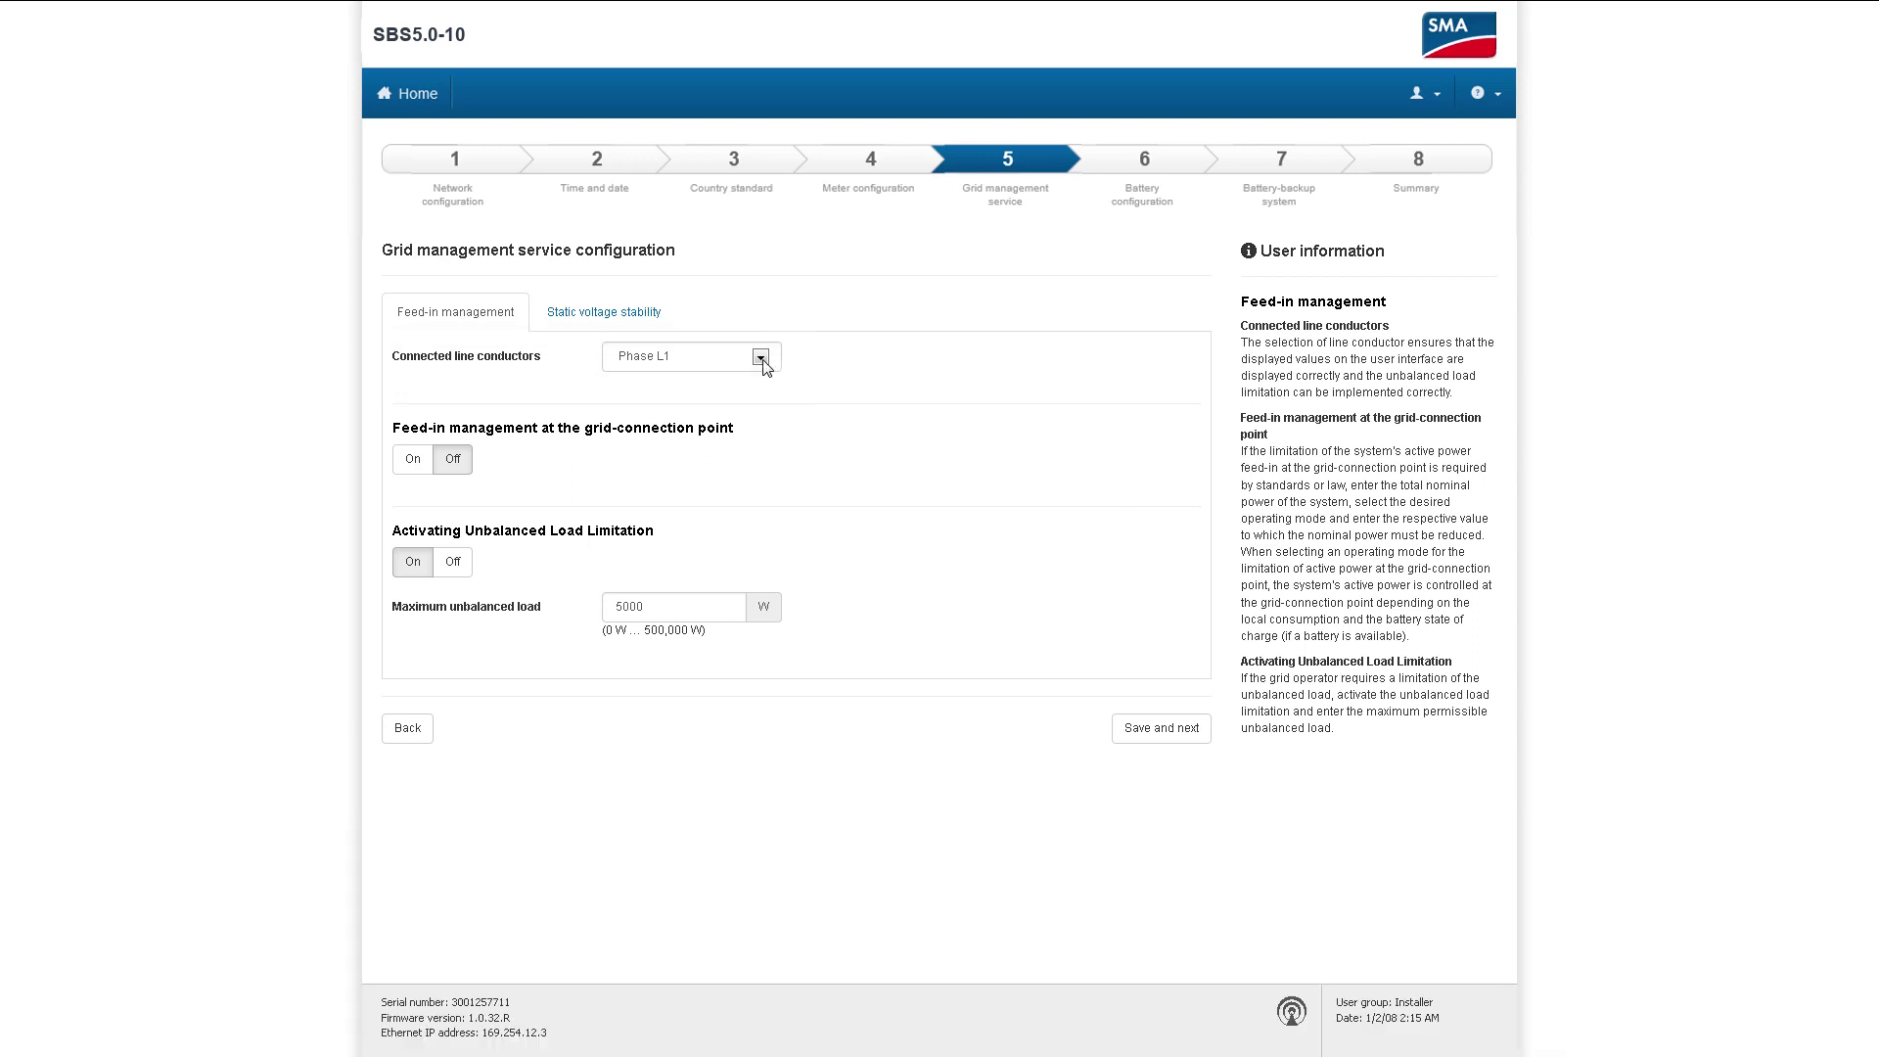
click(761, 359)
click(746, 381)
click(850, 362)
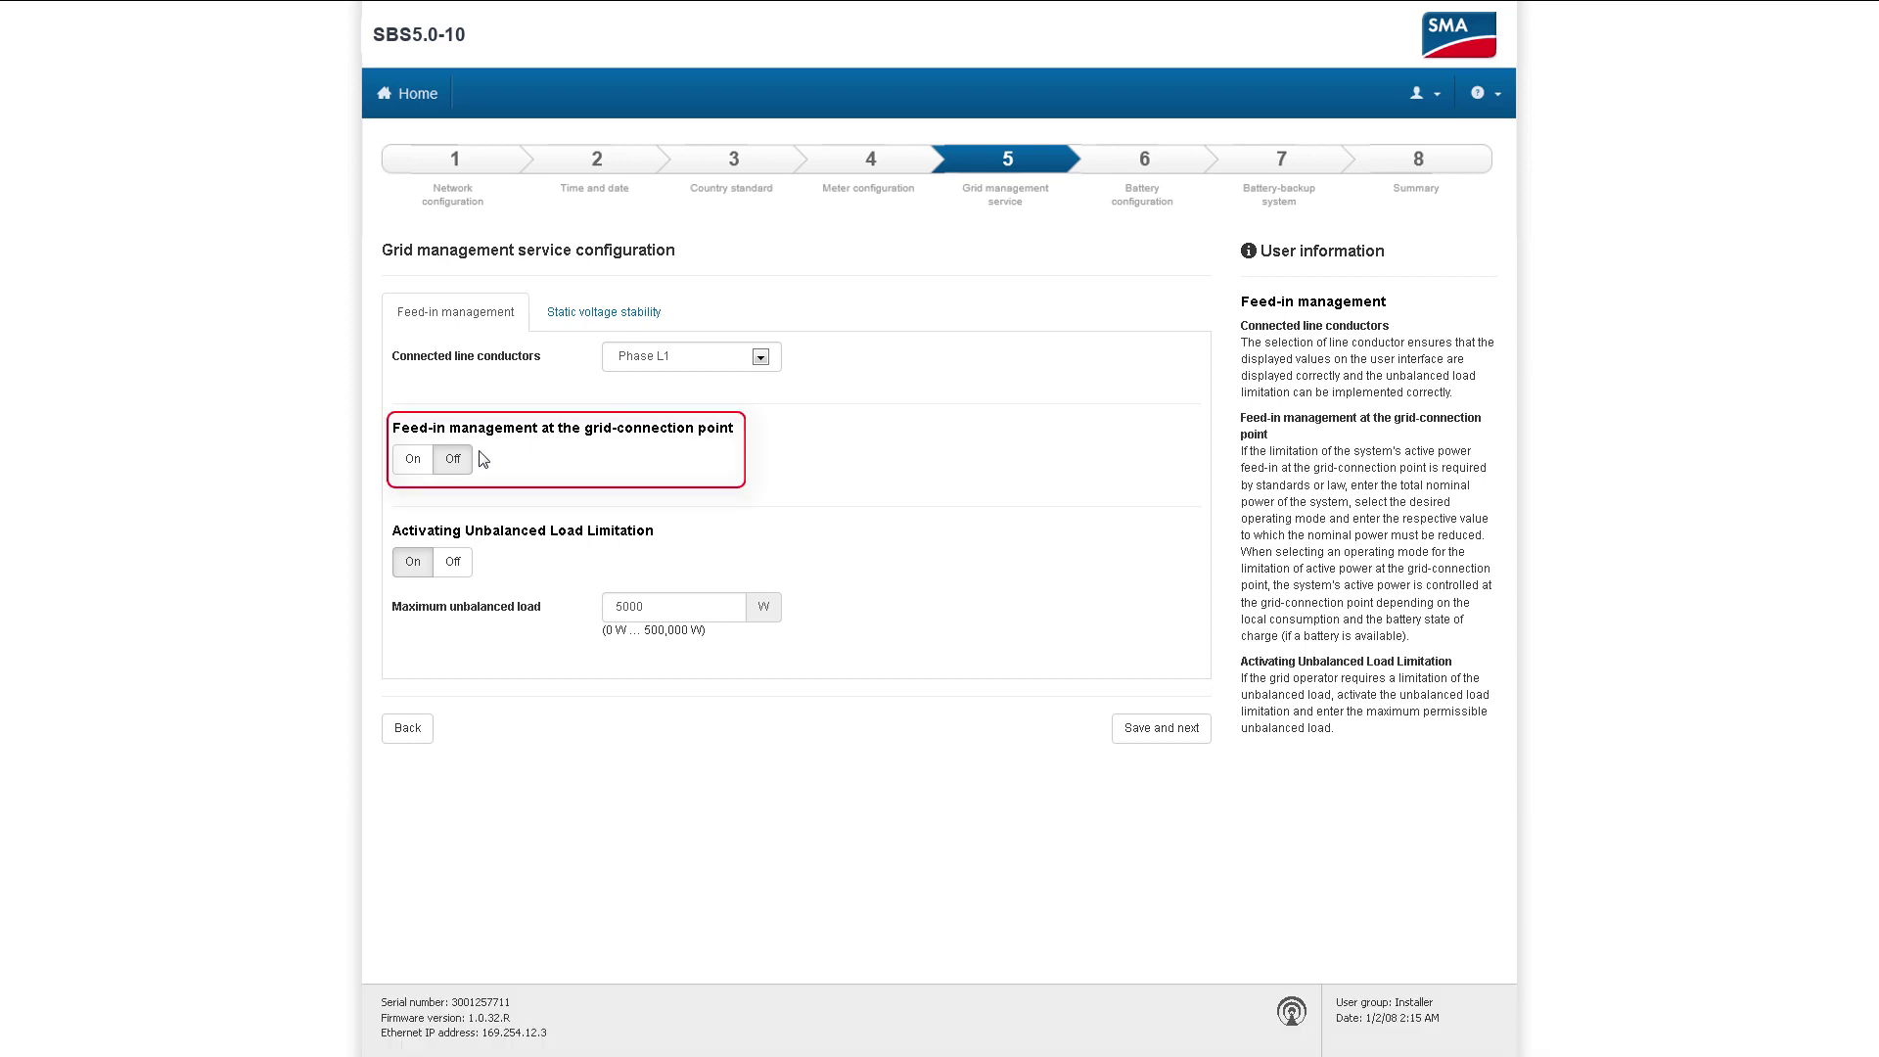
click(424, 475)
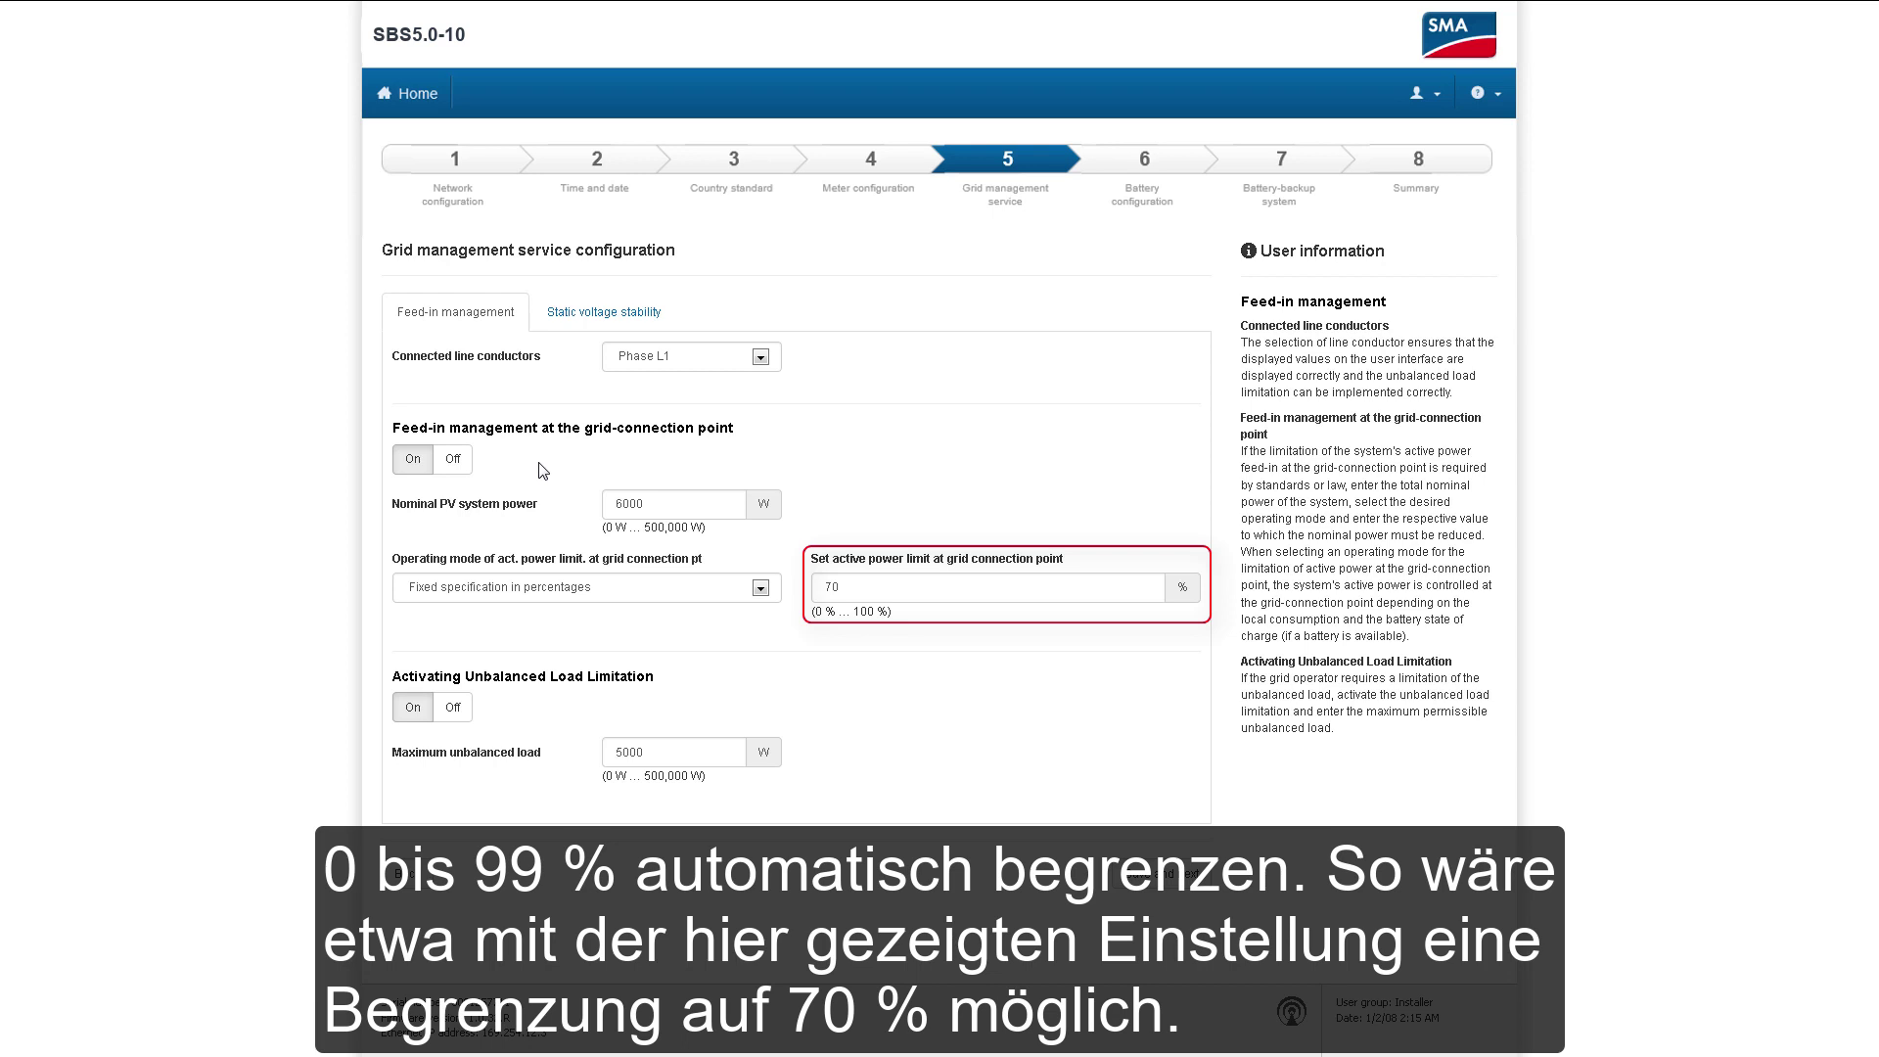
click(850, 587)
click(875, 518)
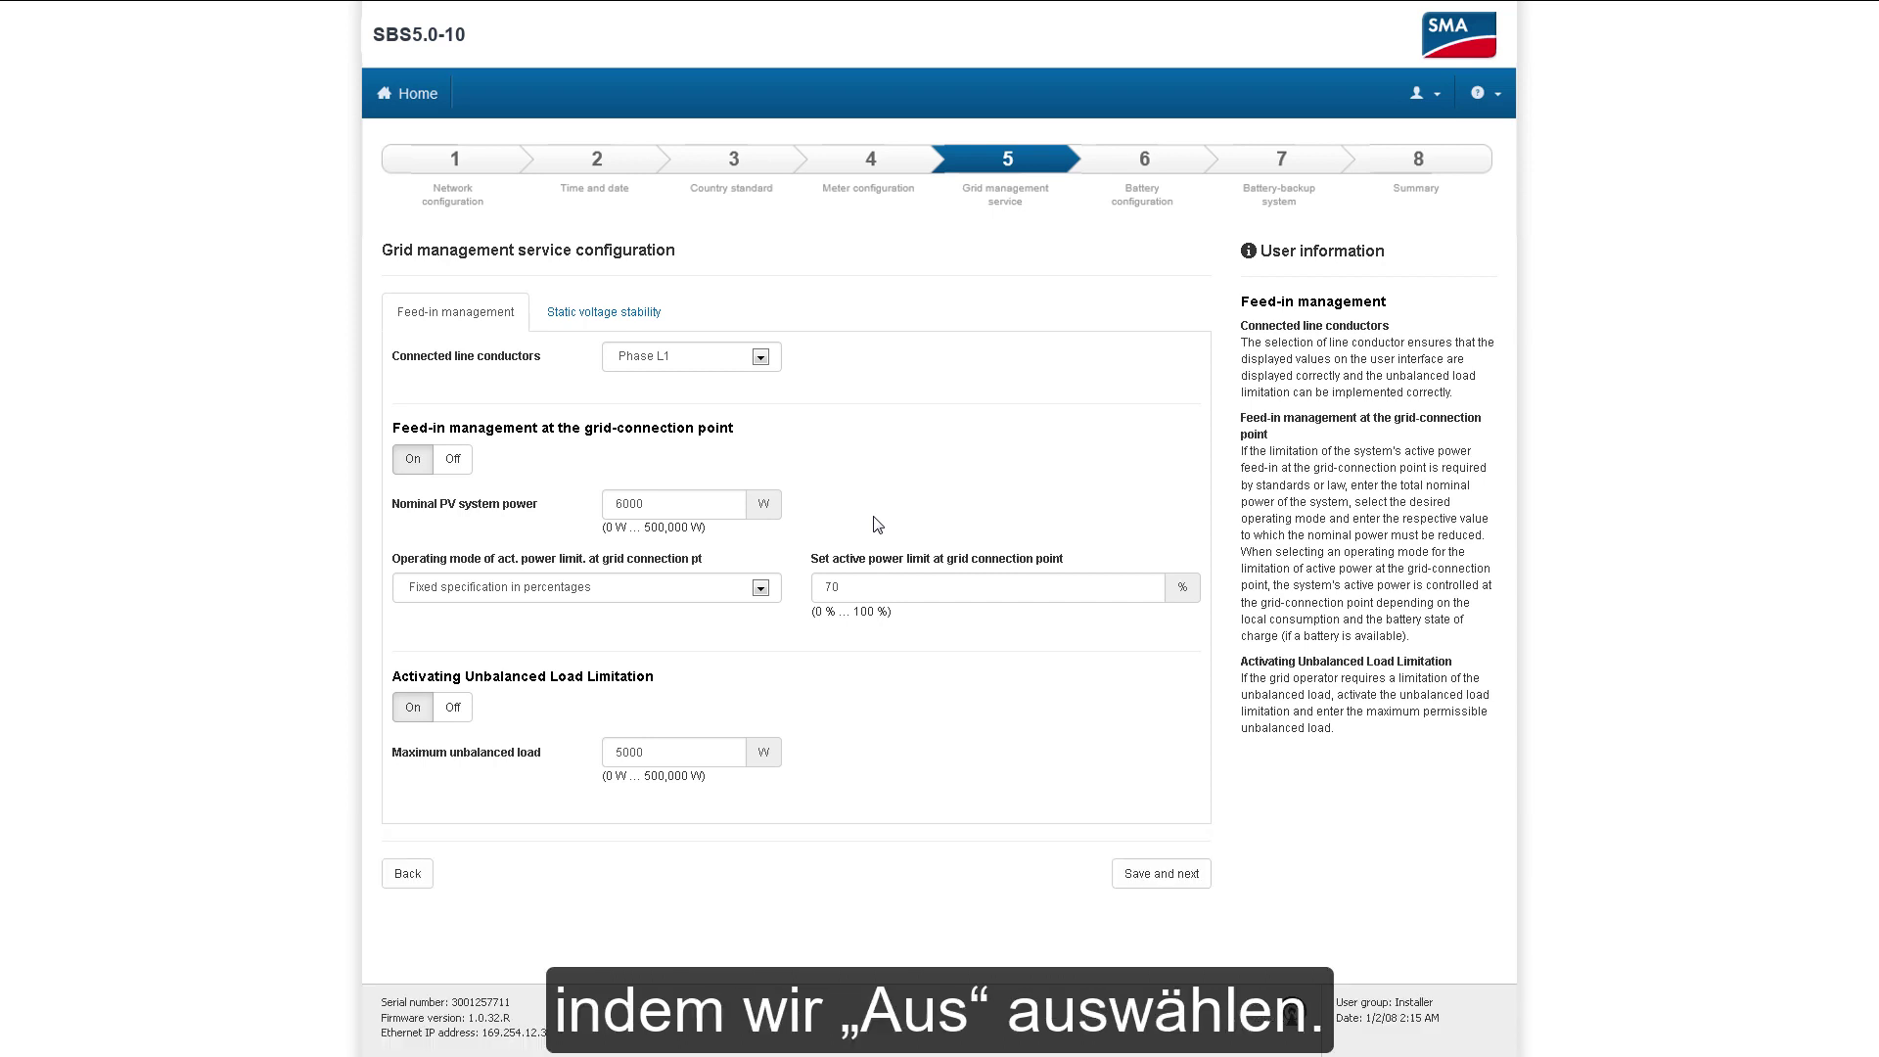
click(461, 462)
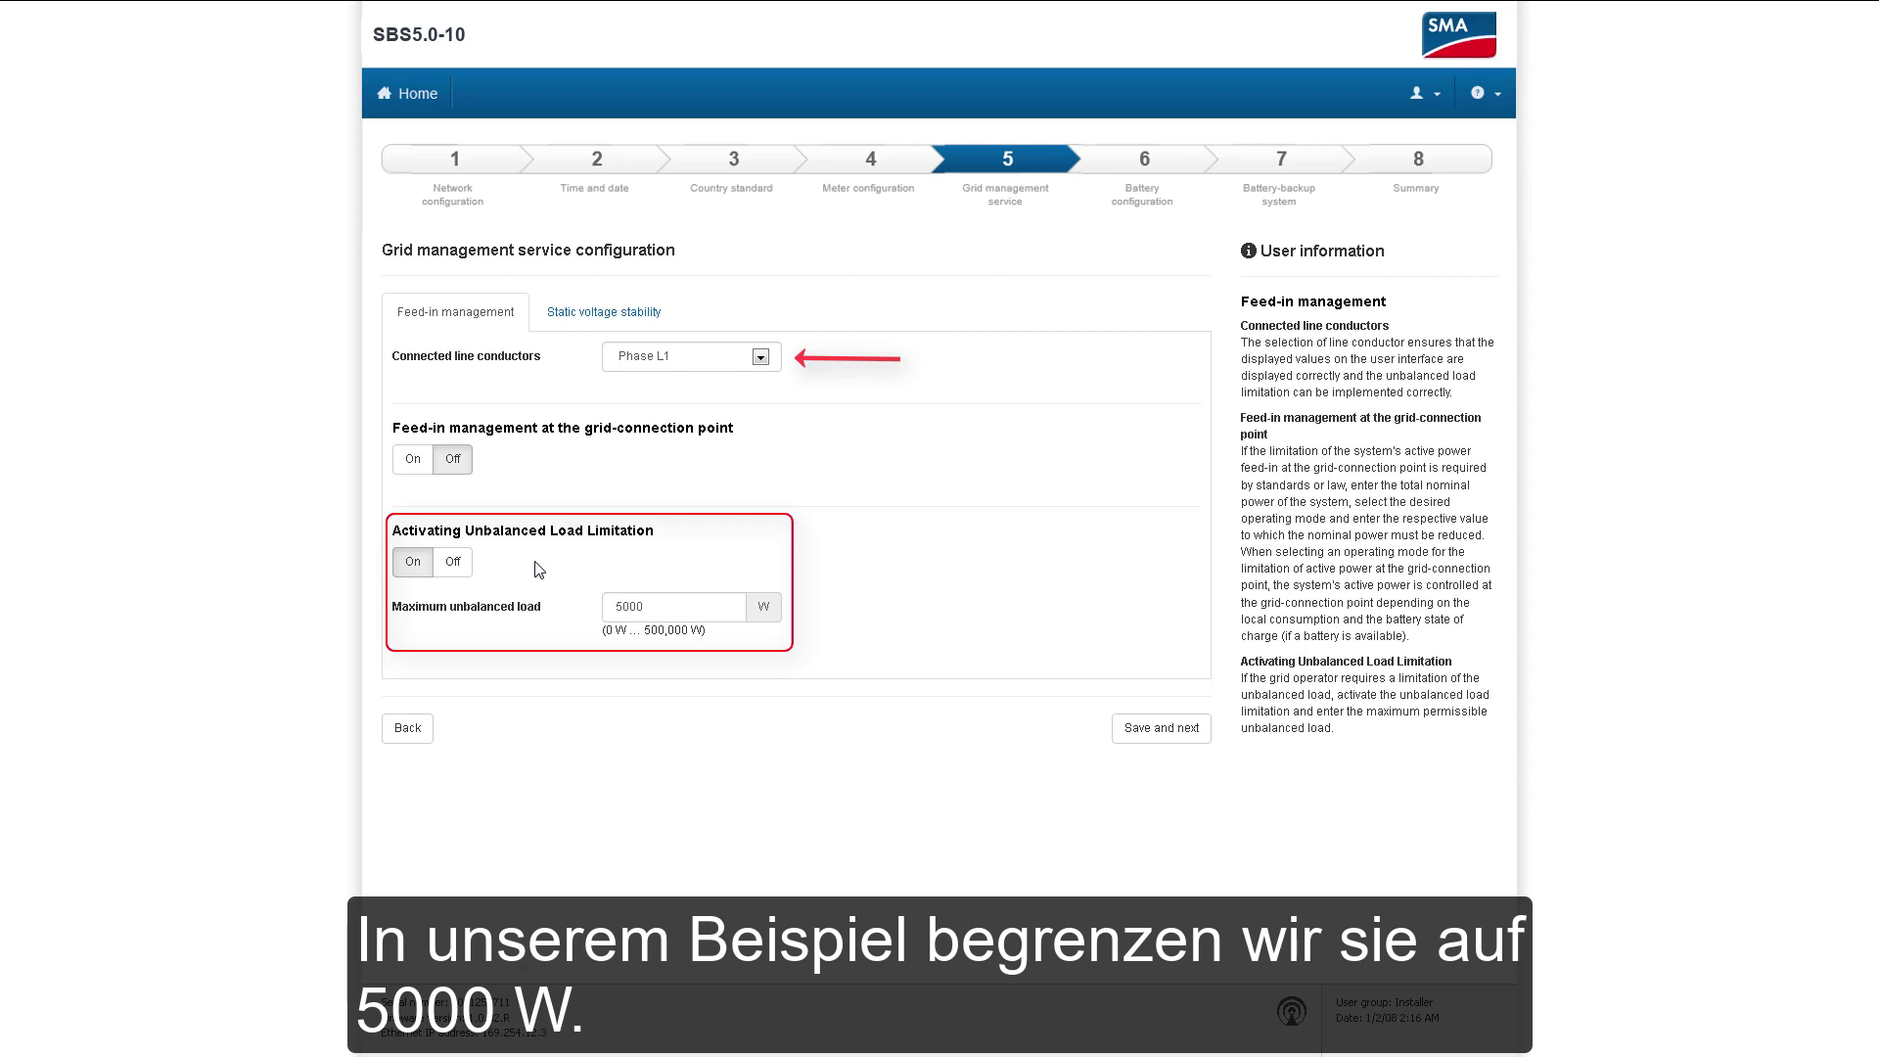
Keep the 5000 W maximum unbalanced load and save the grid management service settings
double_click(705, 607)
click(1160, 726)
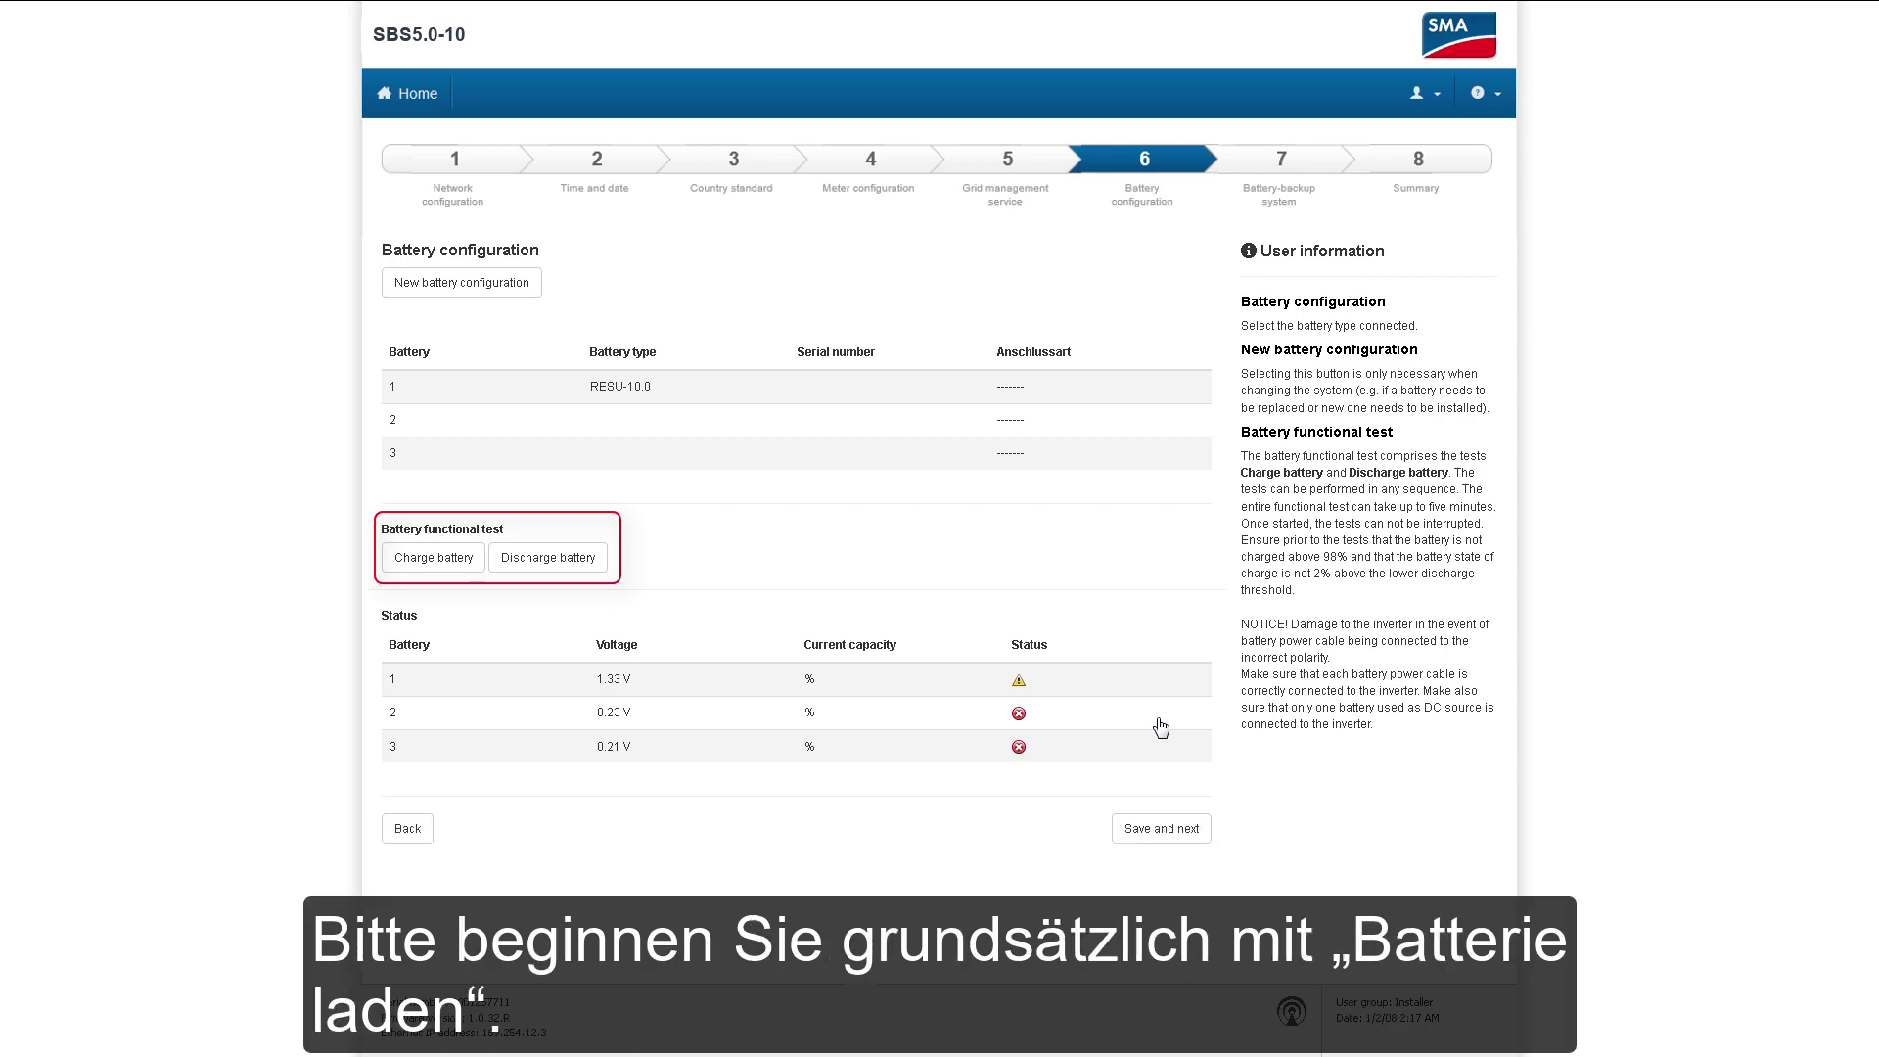
Run the Charge battery functional test on the RESU-10.0 battery, then save the battery configuration
click(442, 559)
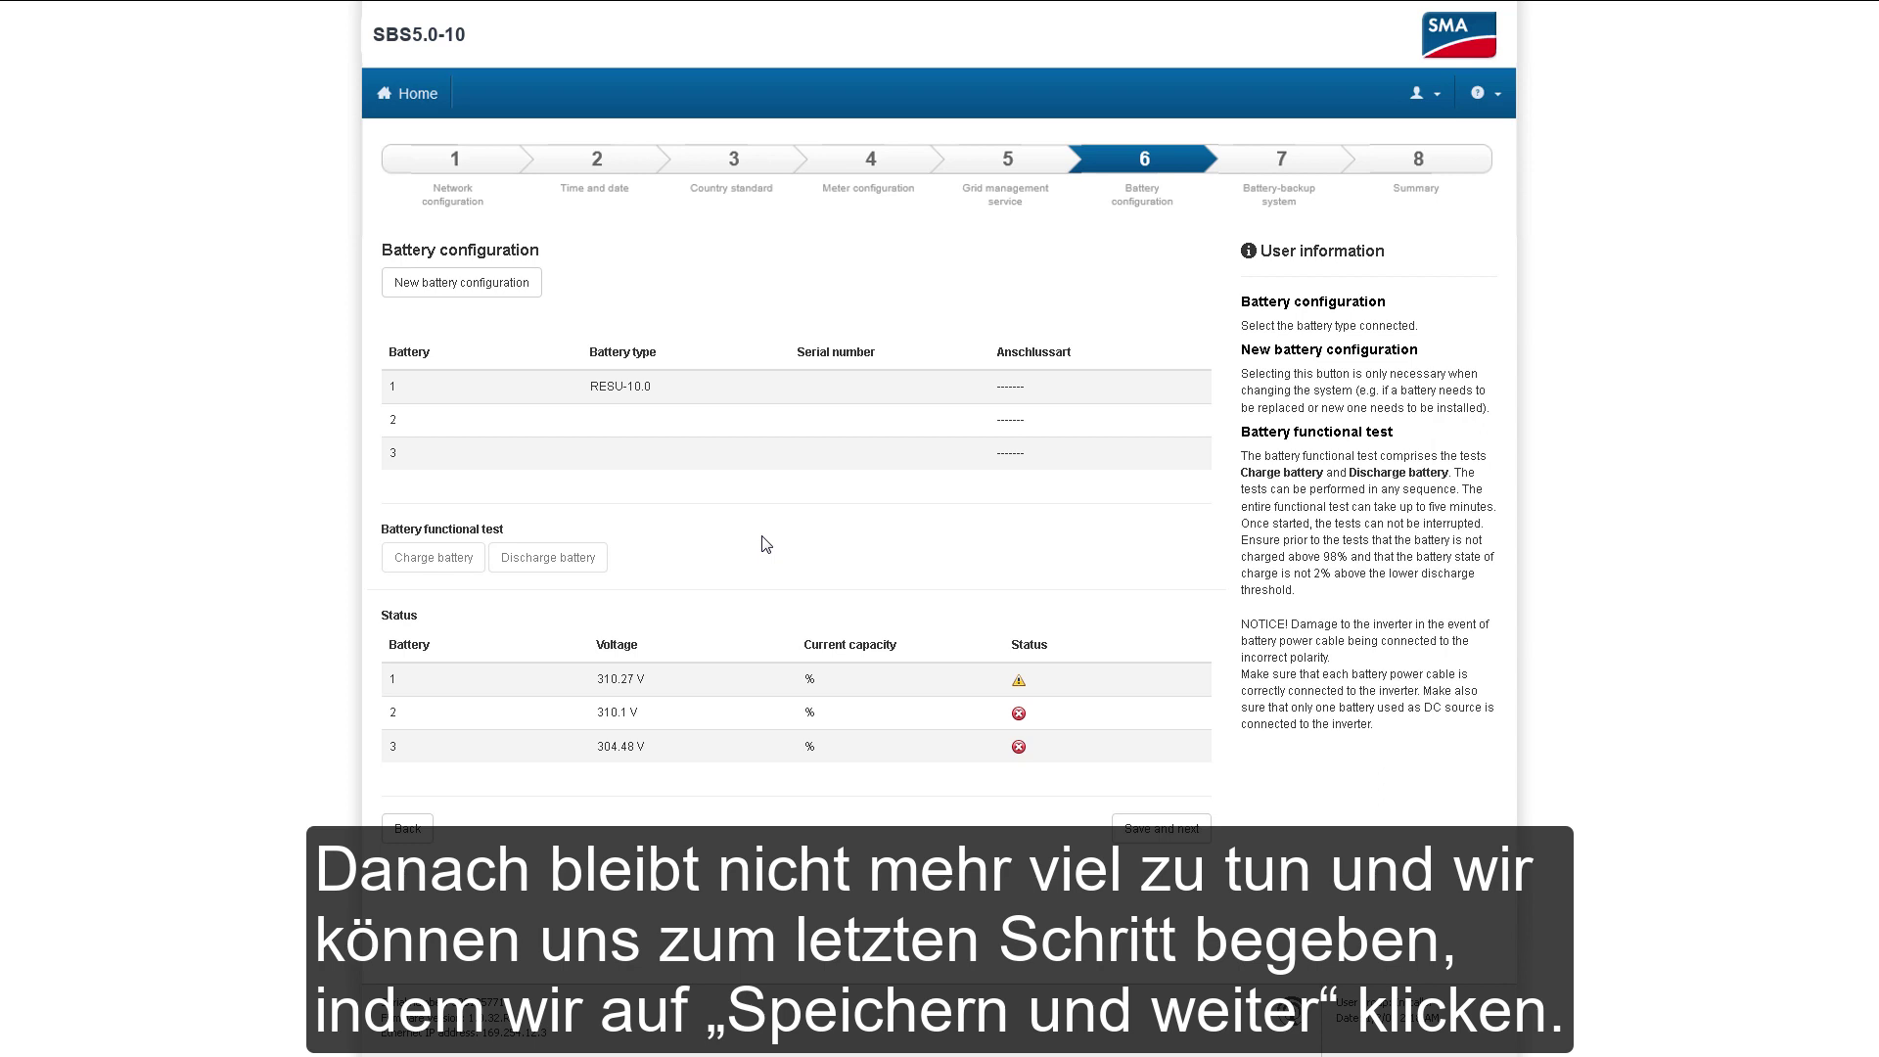
click(1162, 830)
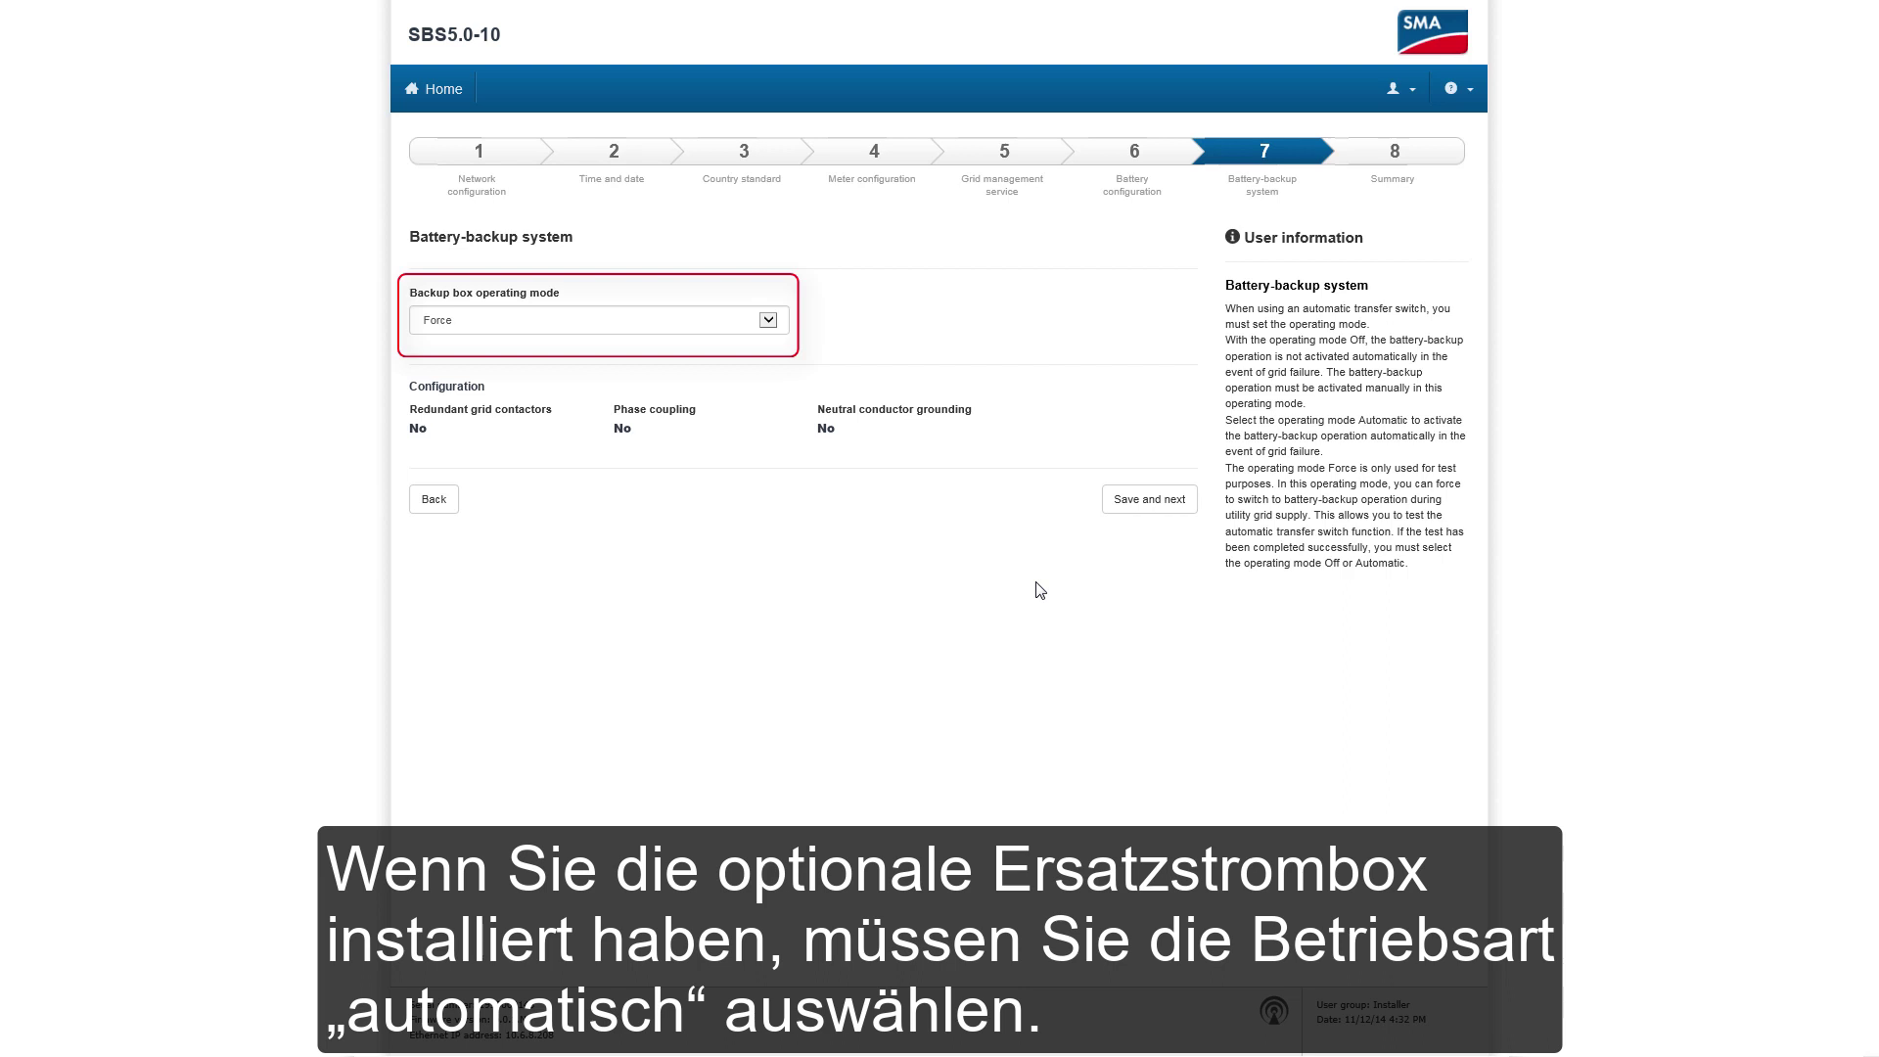
Try Automatic and then Force as the backup box operating mode
click(769, 320)
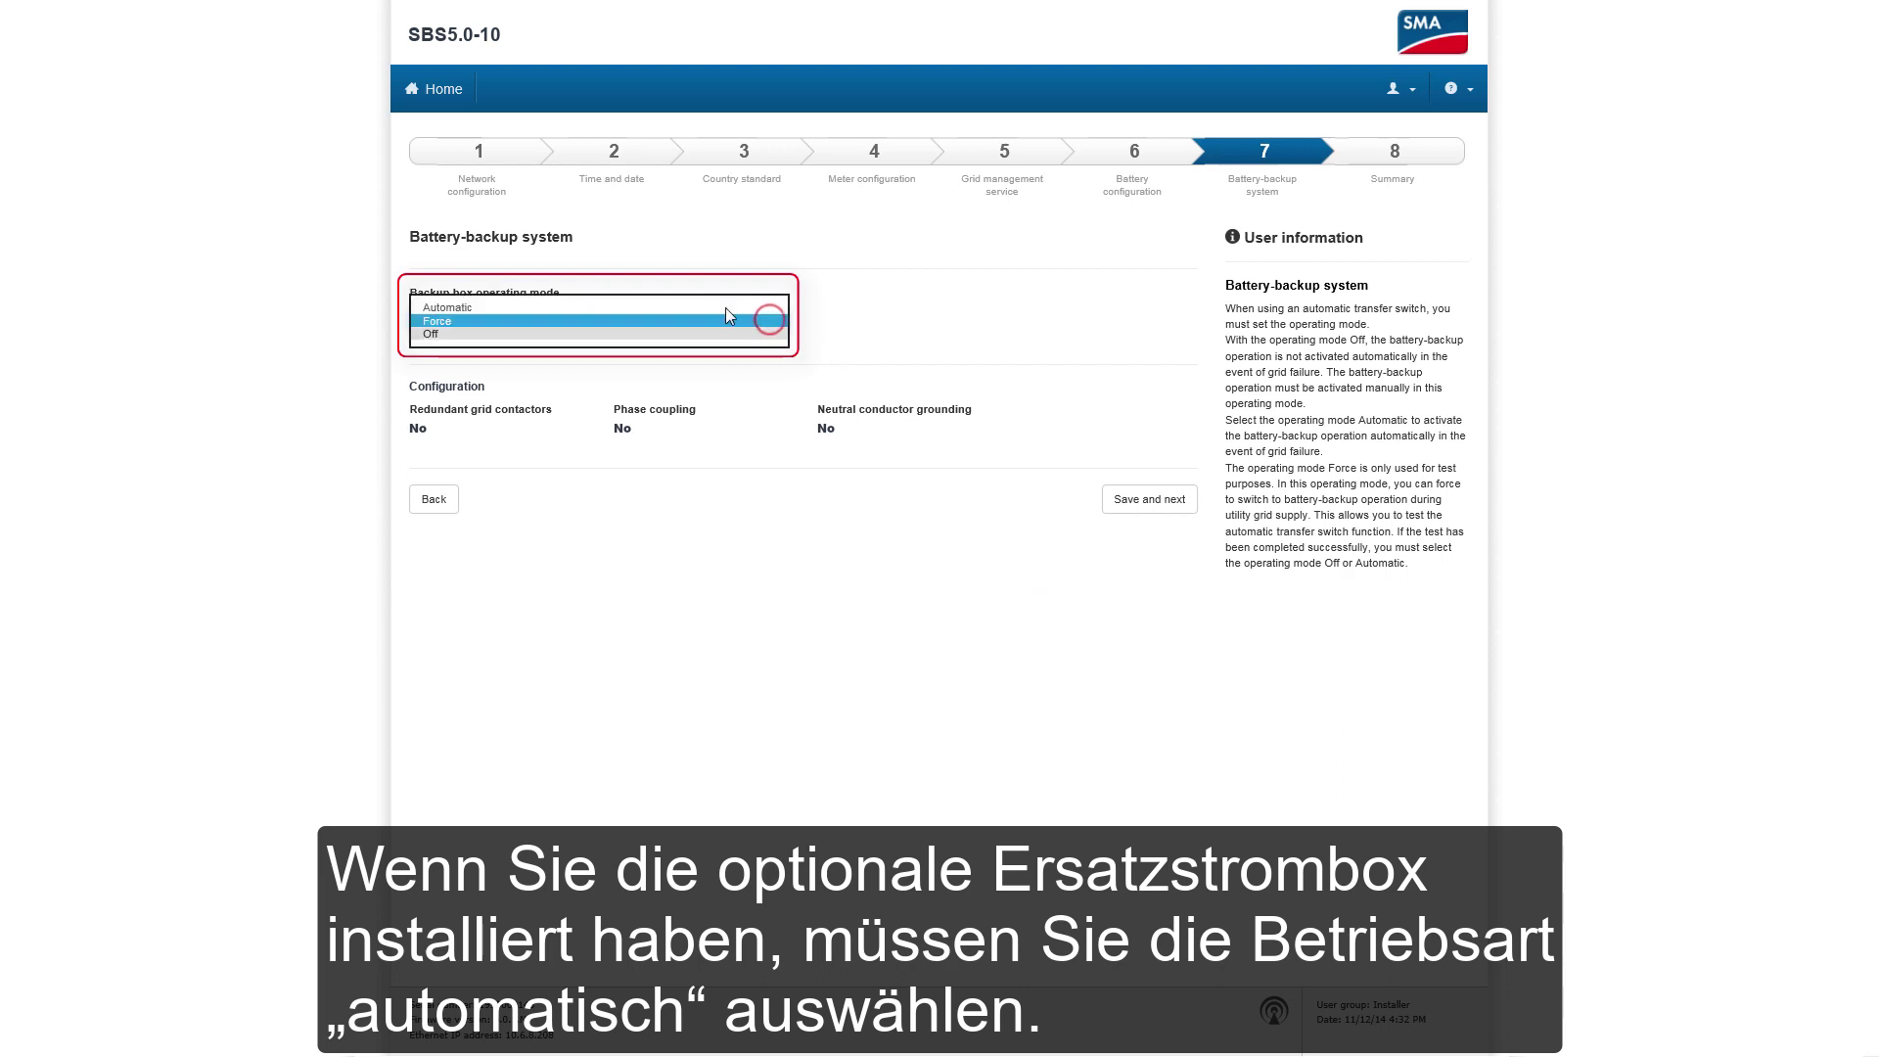
click(712, 304)
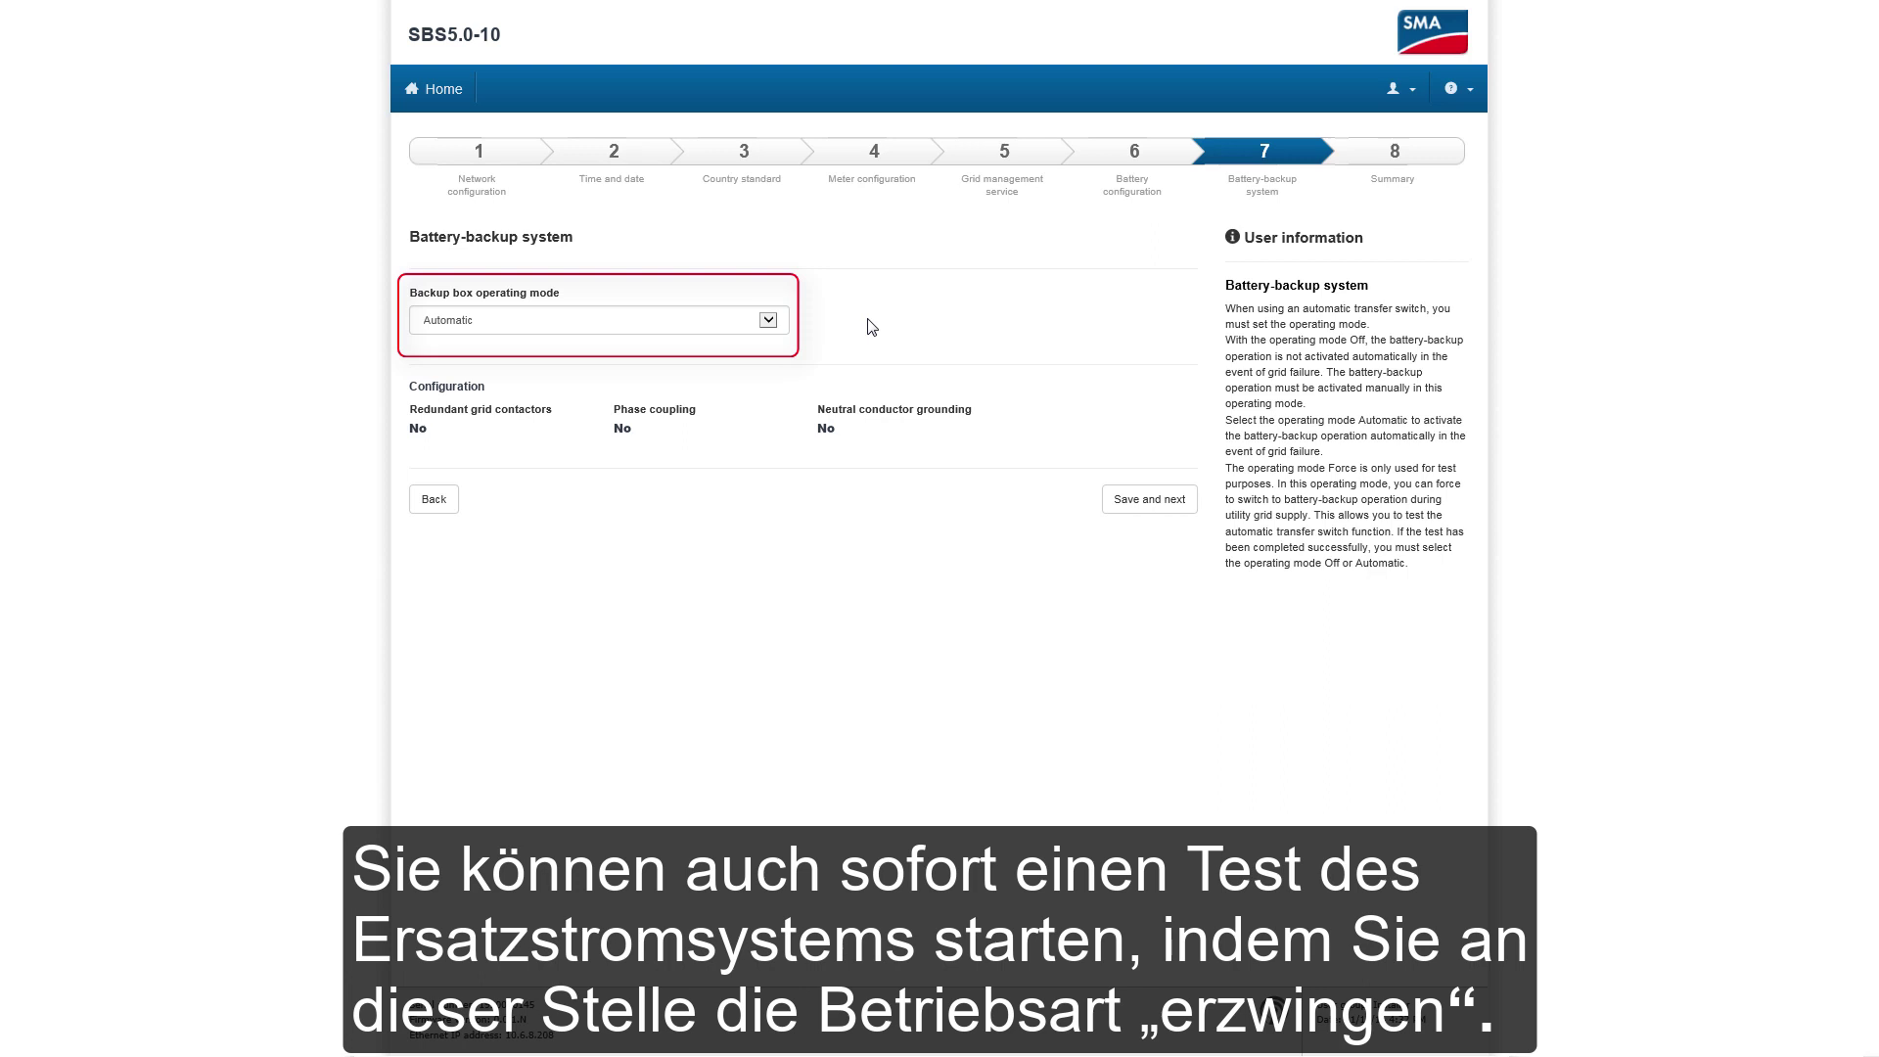
click(765, 322)
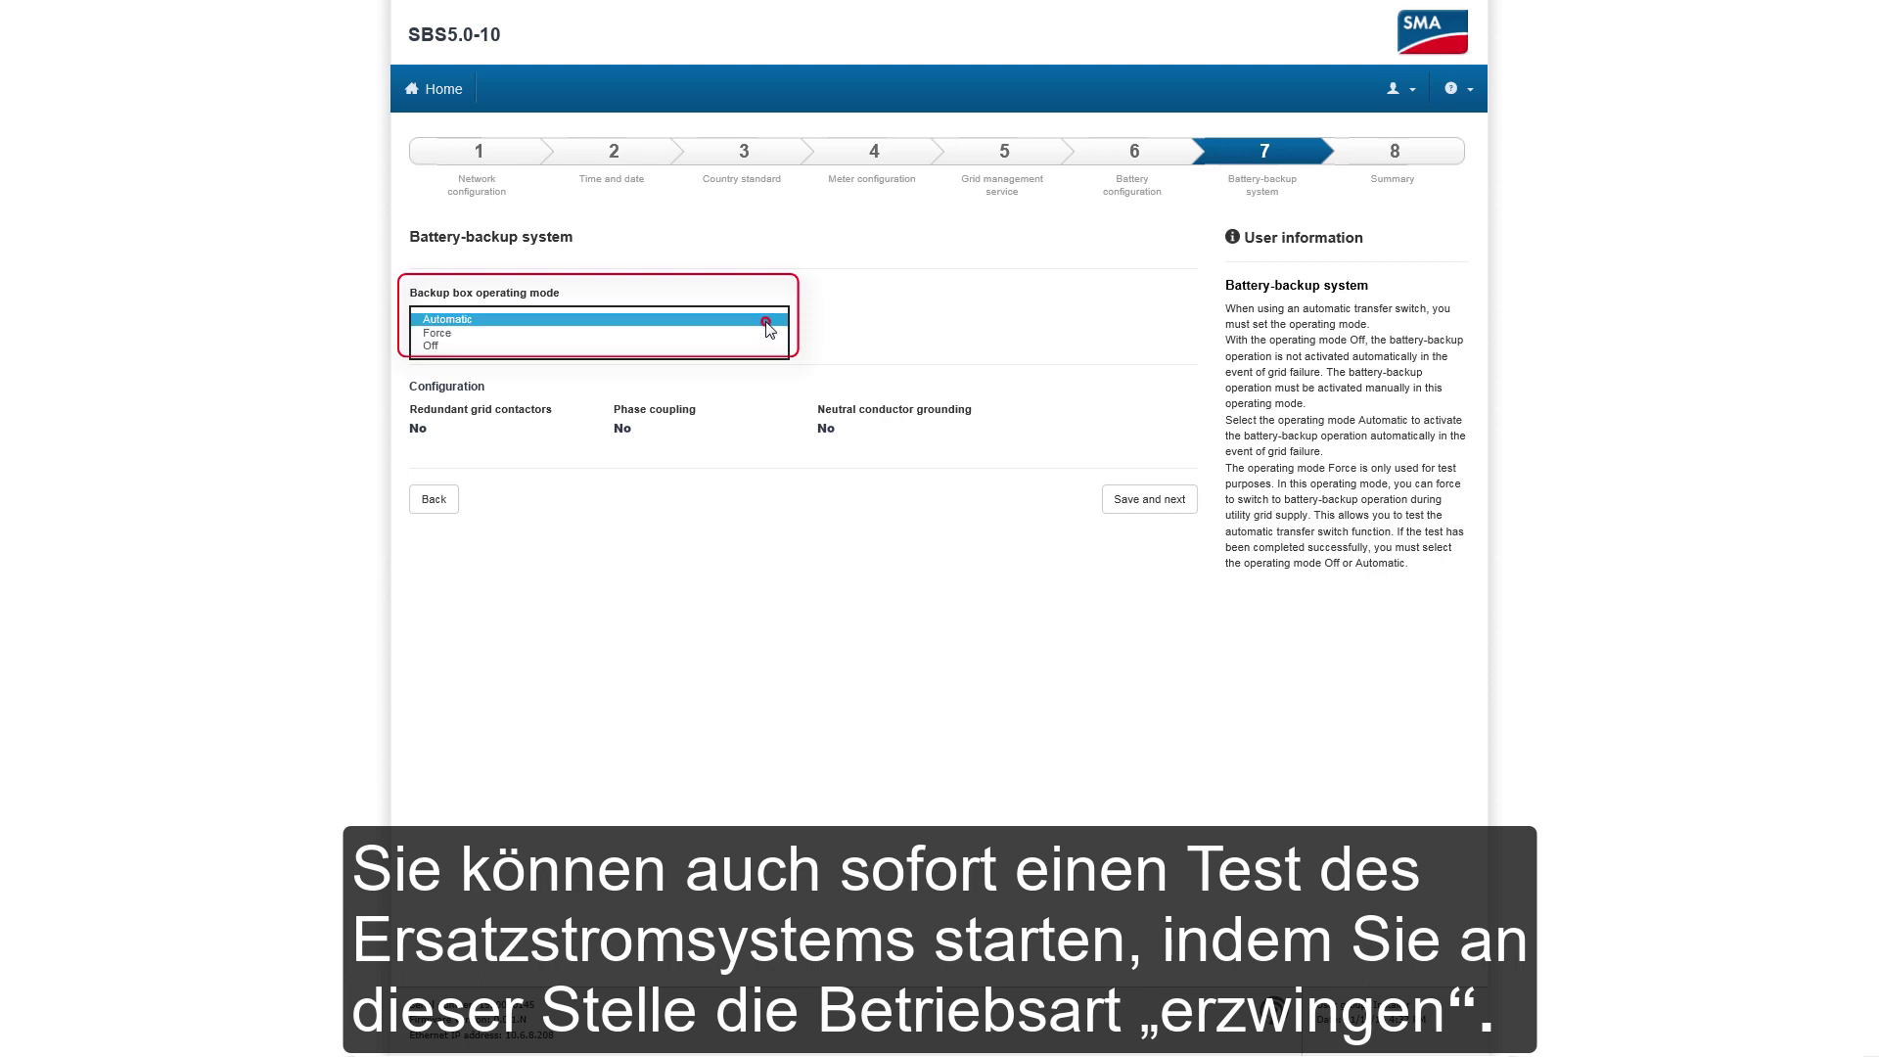
click(666, 335)
click(830, 323)
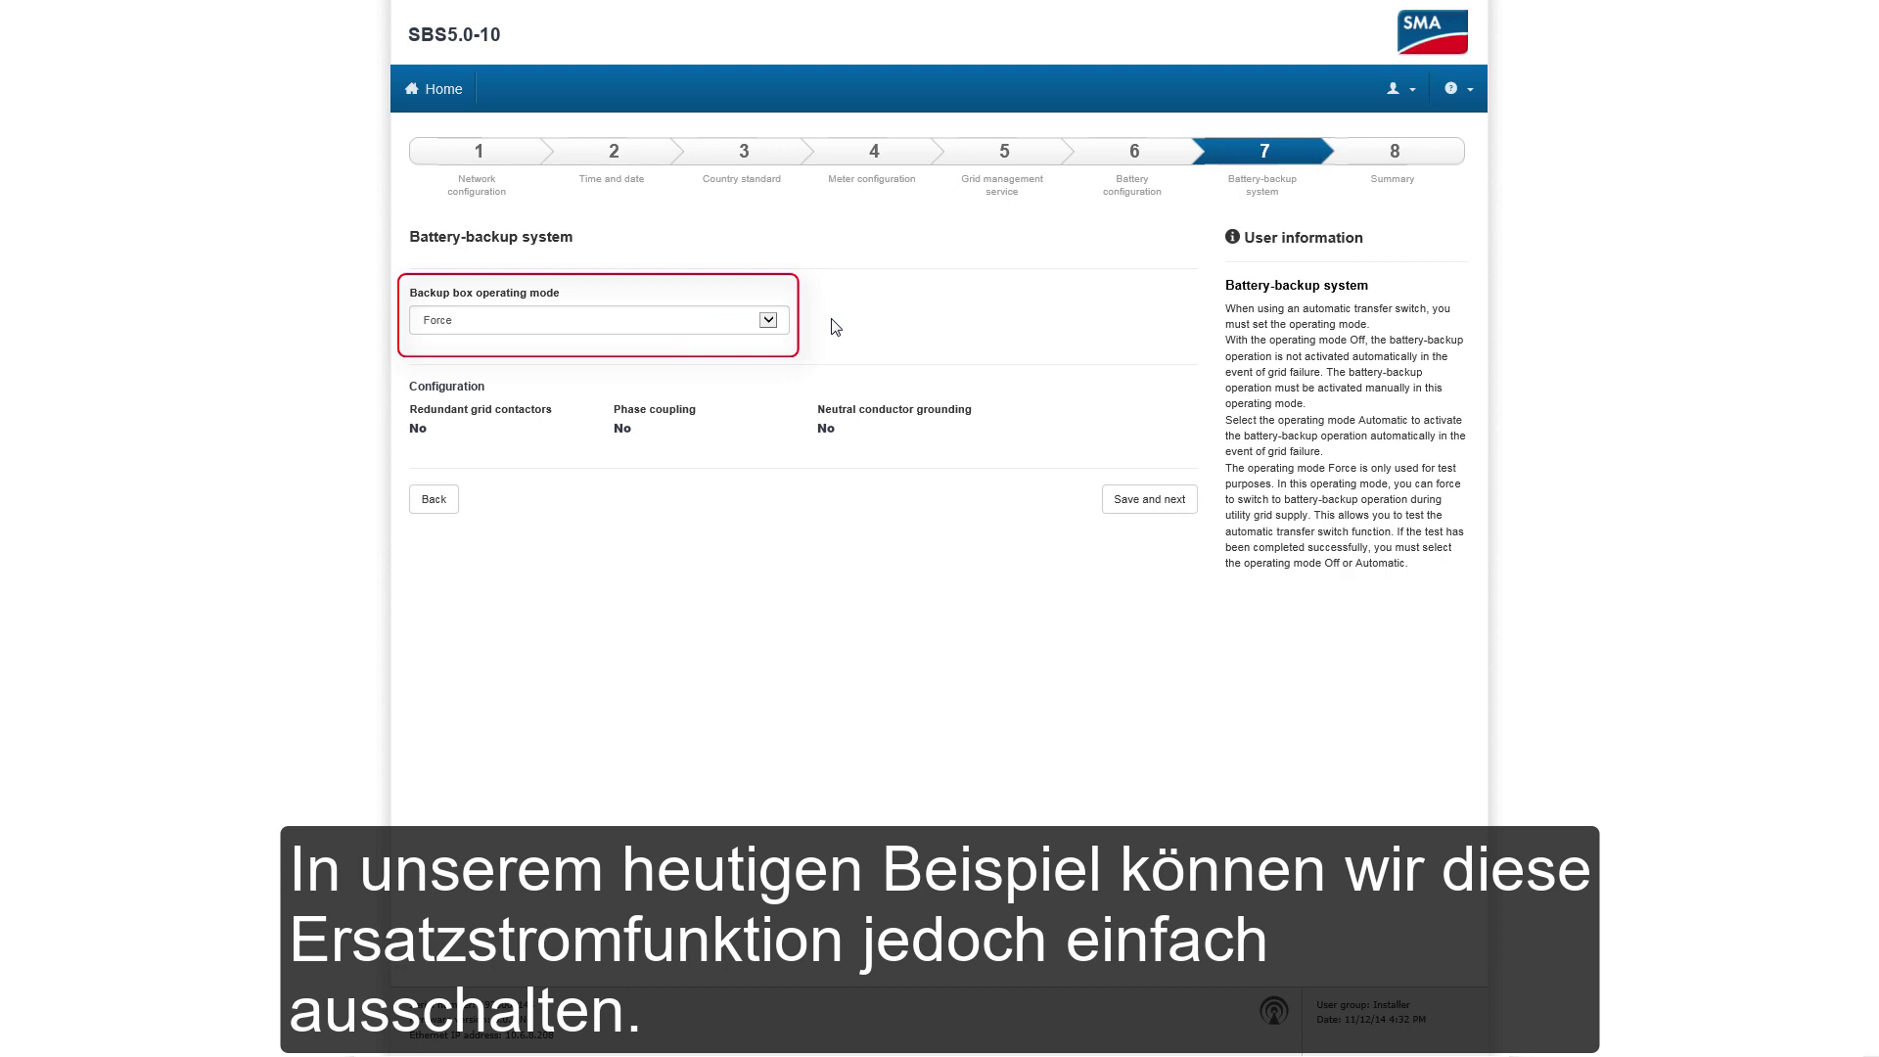
Set the backup box operating mode to Off and save it
click(768, 320)
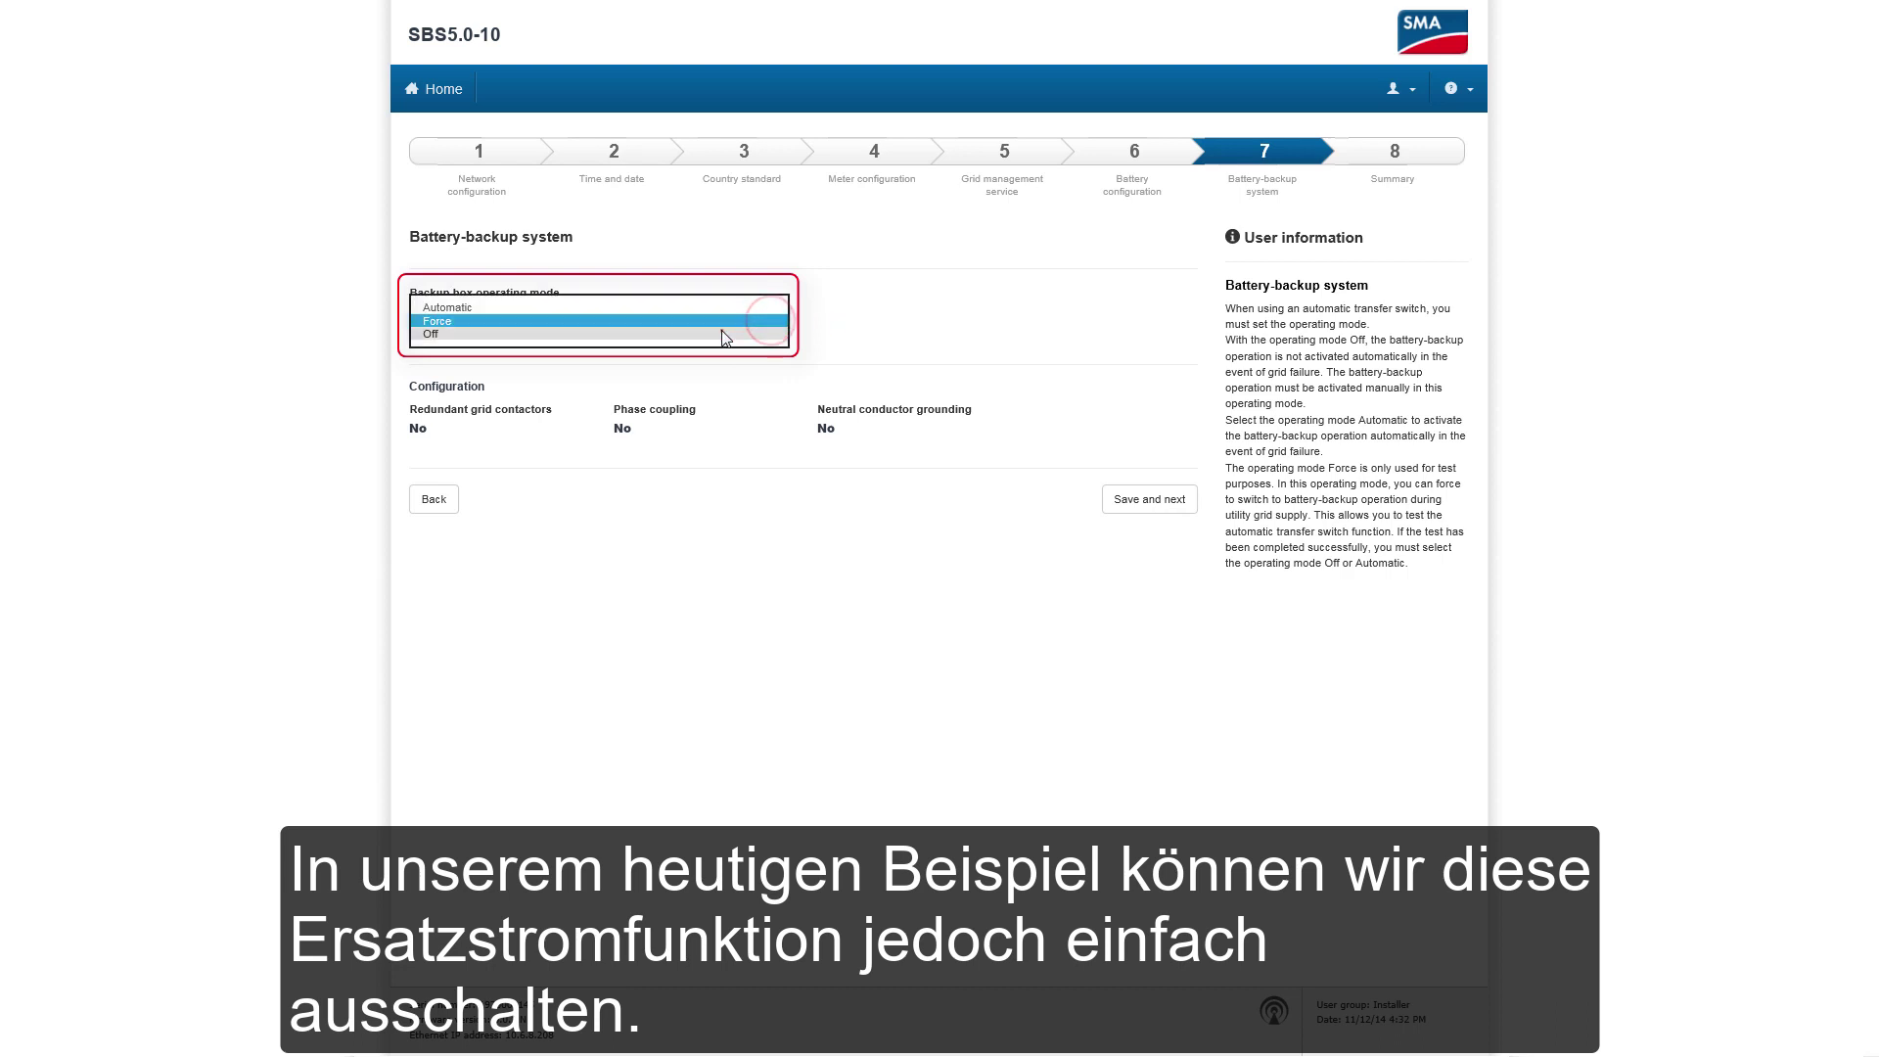
click(726, 334)
click(861, 326)
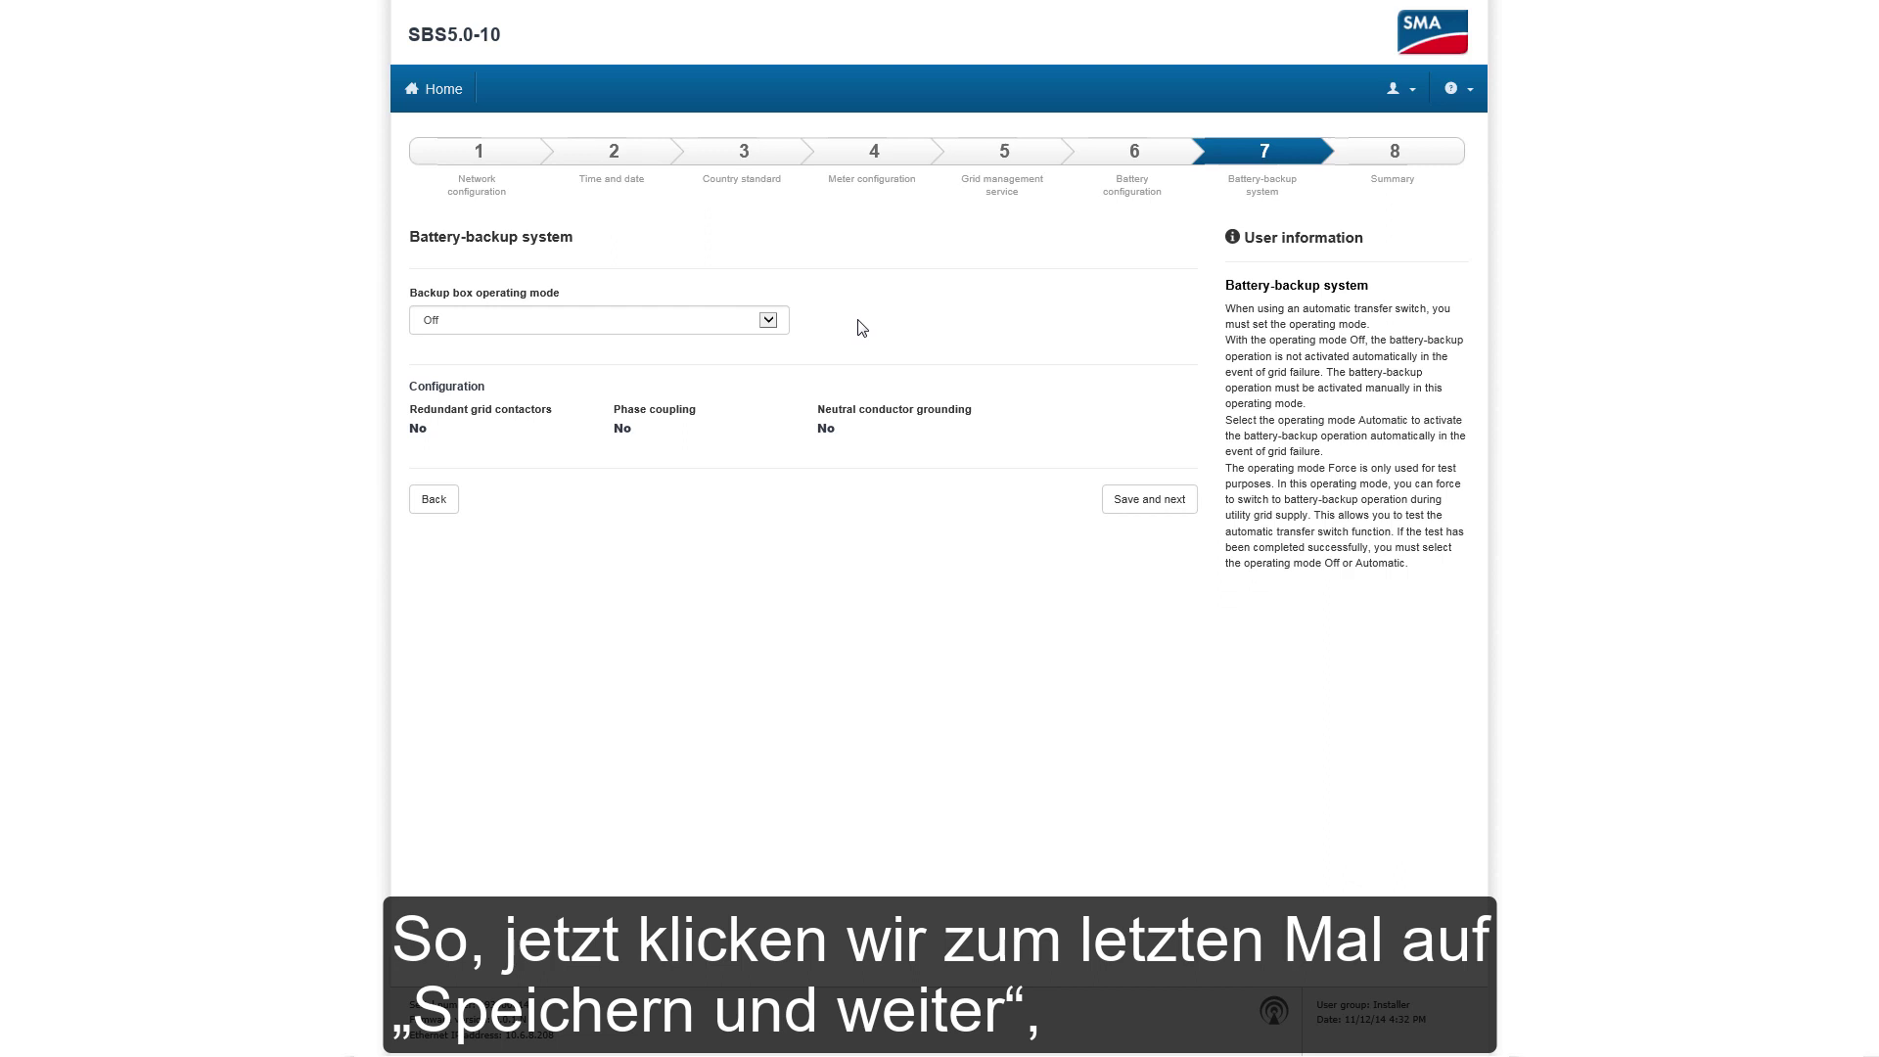
click(1145, 500)
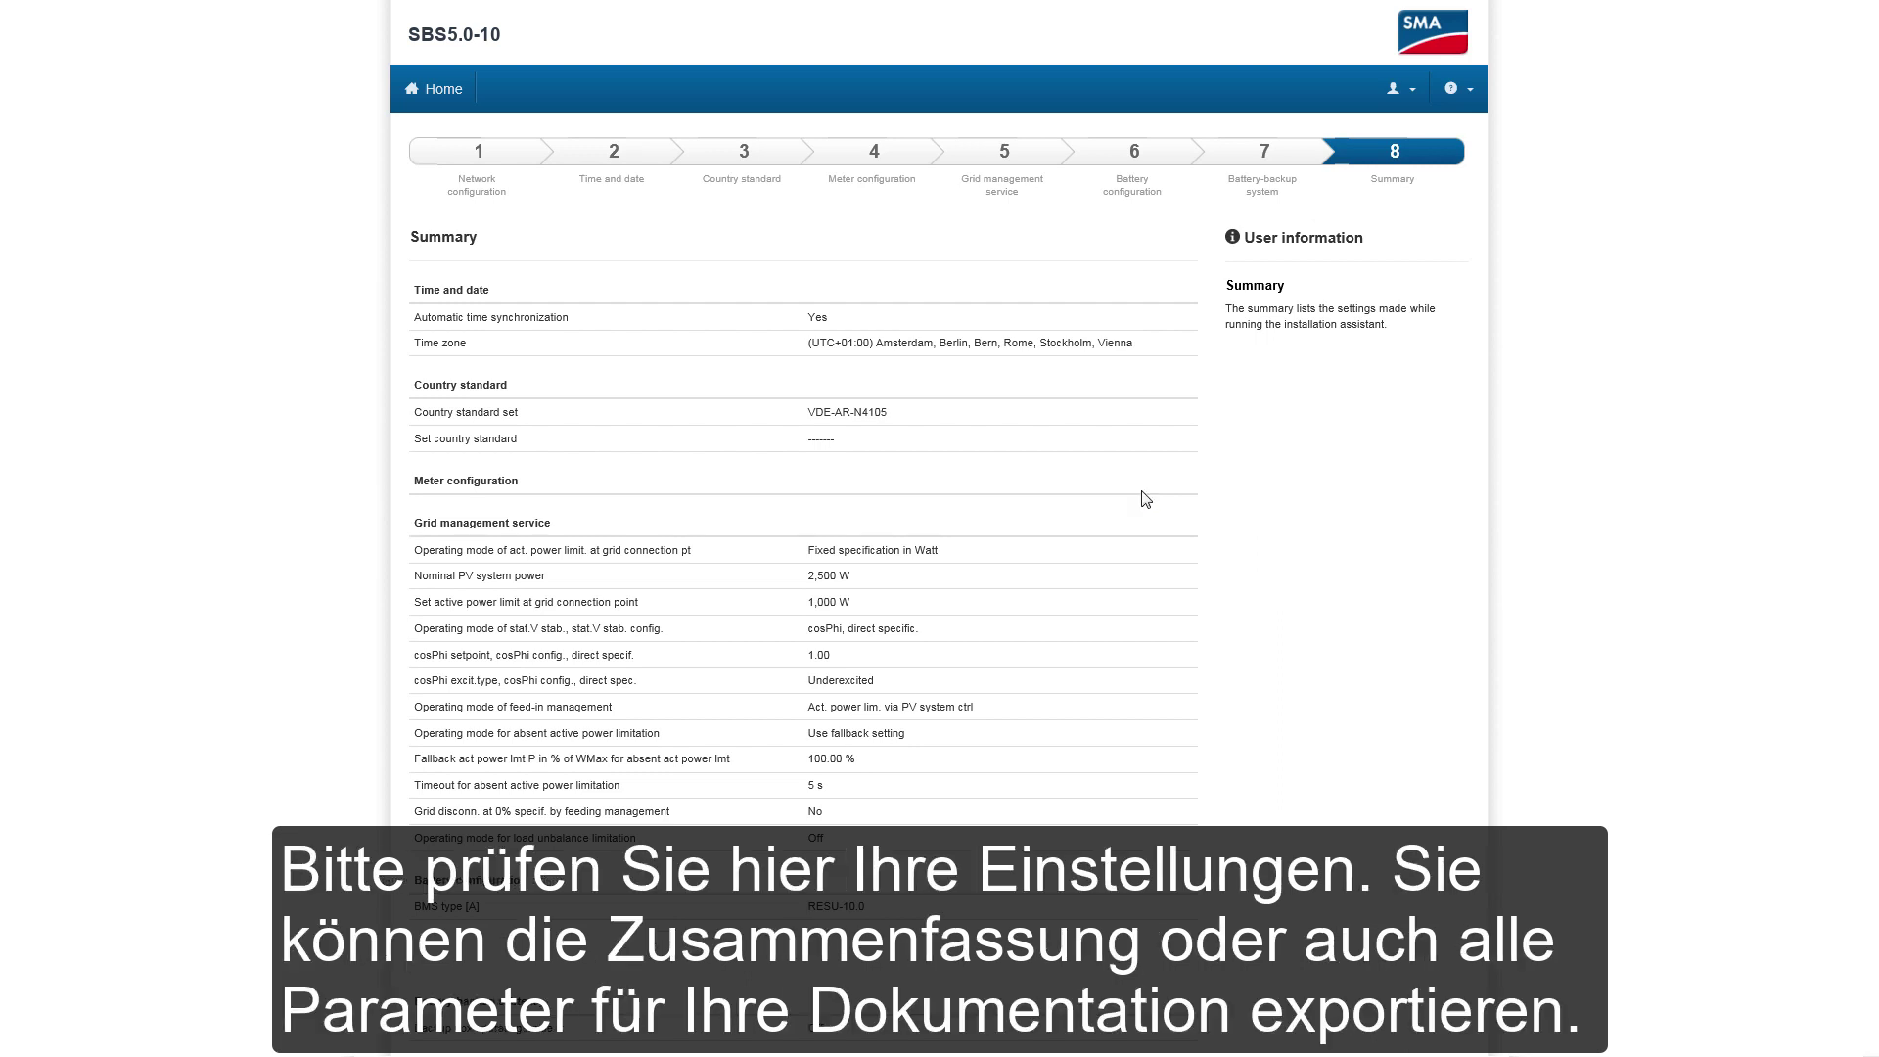
scroll(1145, 500, down, 2)
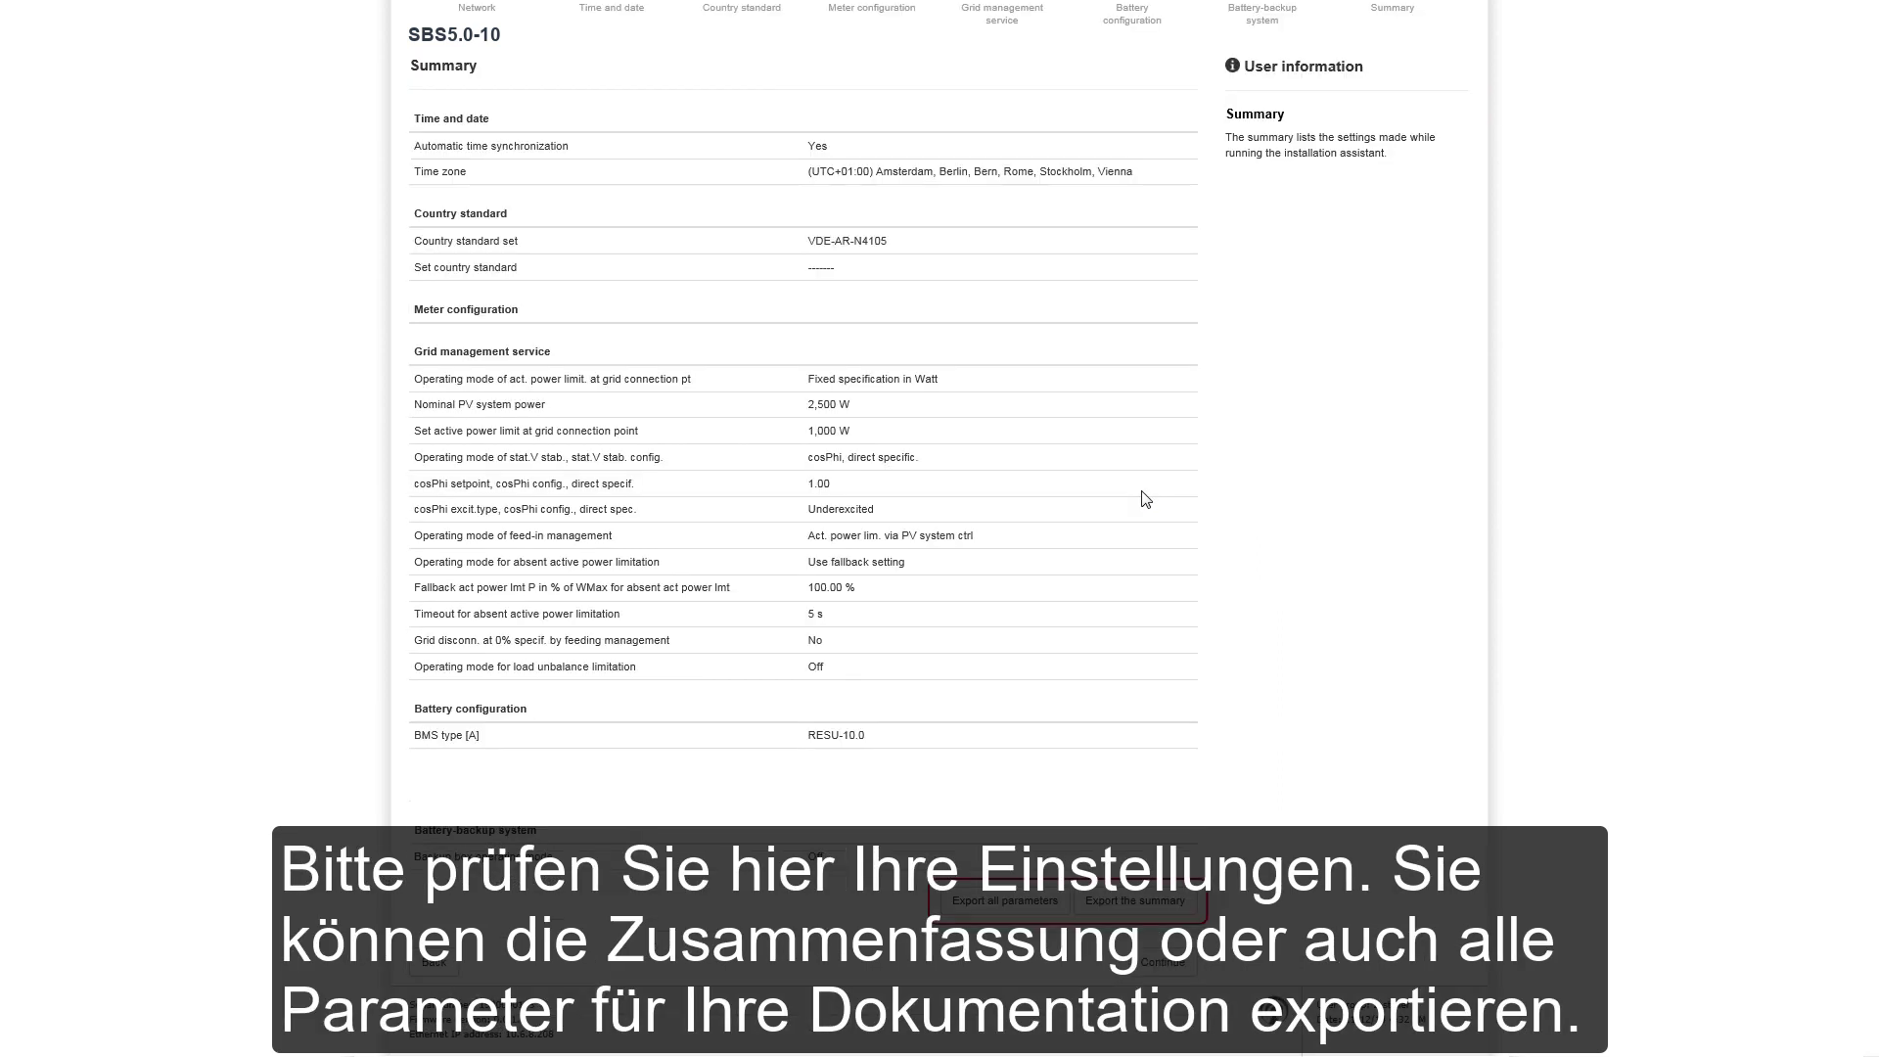